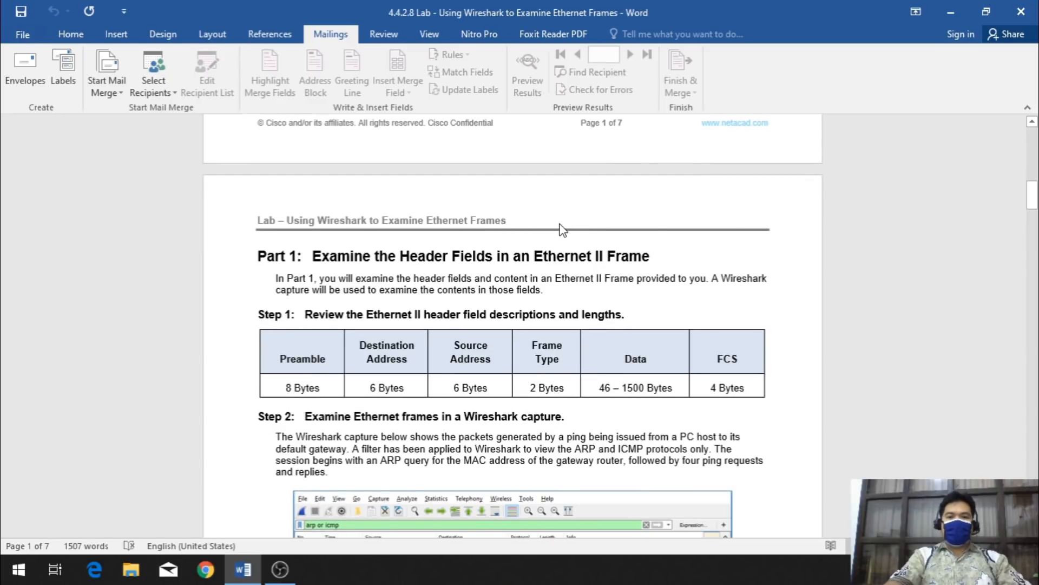
# - Leave the lab document and switch to Oracle VM VirtualBox by searching for it on the computer
pyautogui.scroll(1, 571, 260)
pyautogui.scroll(15, 578, 259)
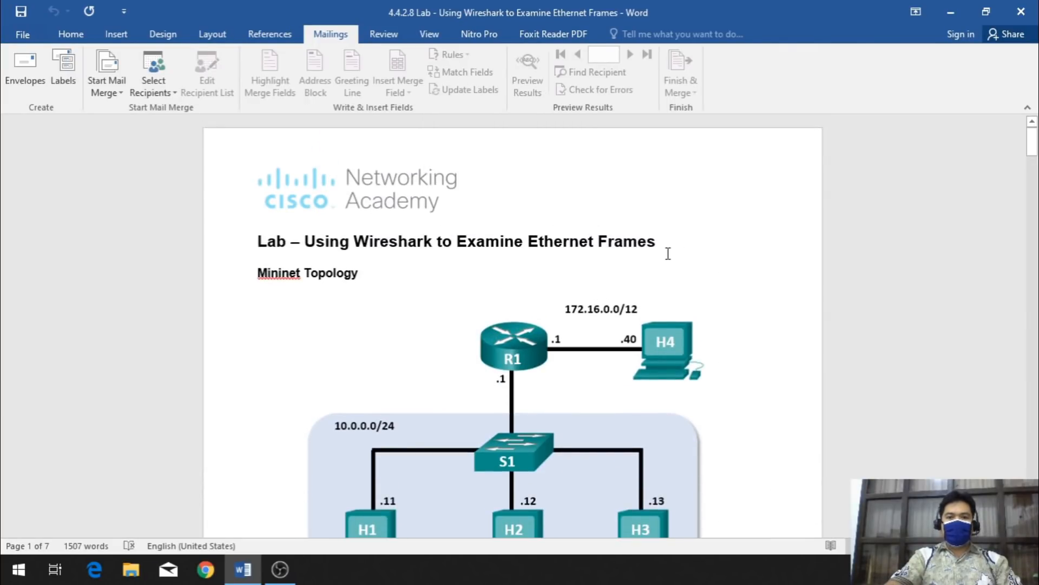
pyautogui.click(951, 11)
pyautogui.click(28, 578)
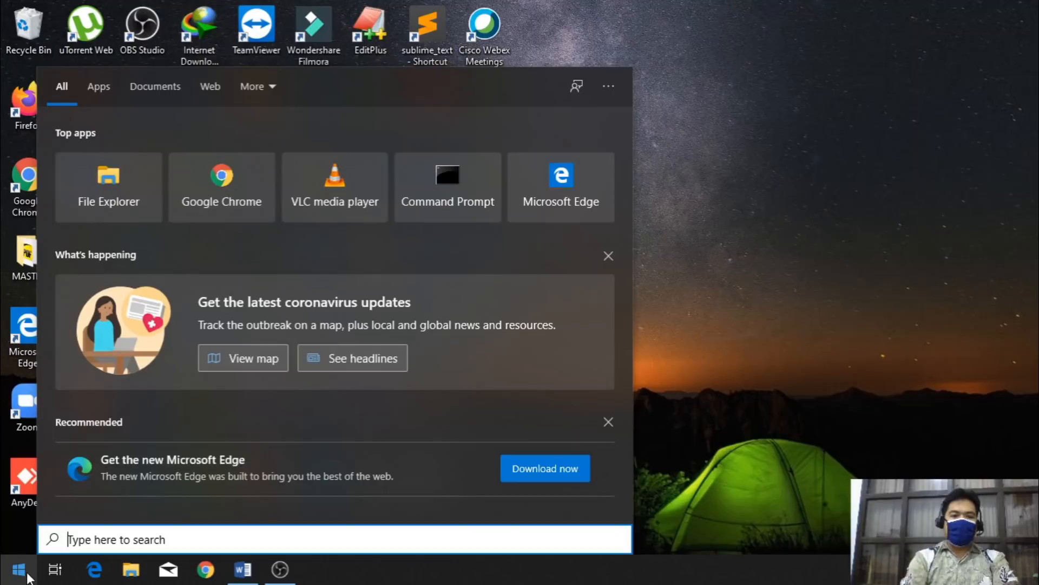
pyautogui.write('virua')
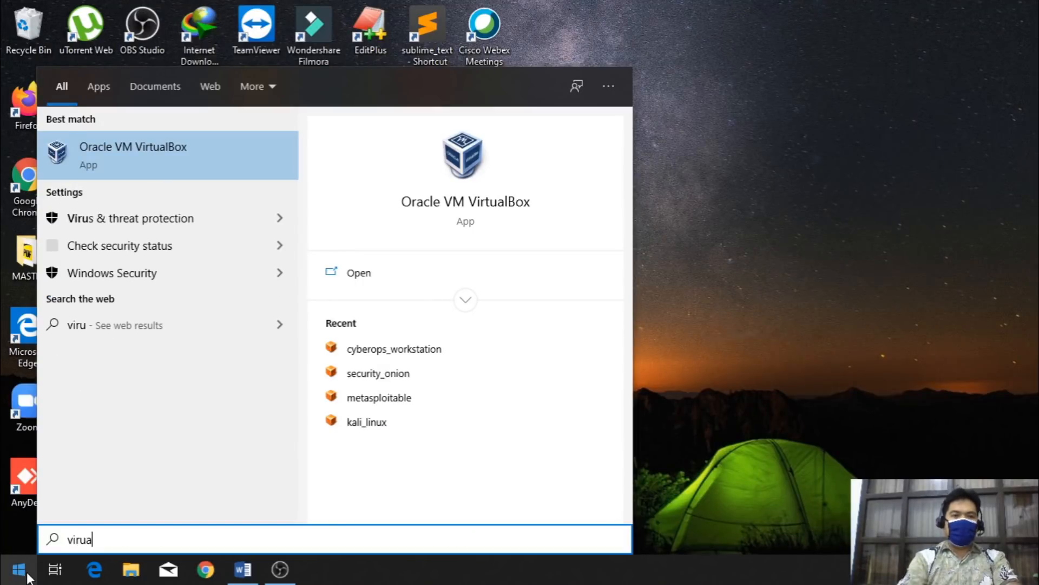
pyautogui.press('BackSpace')
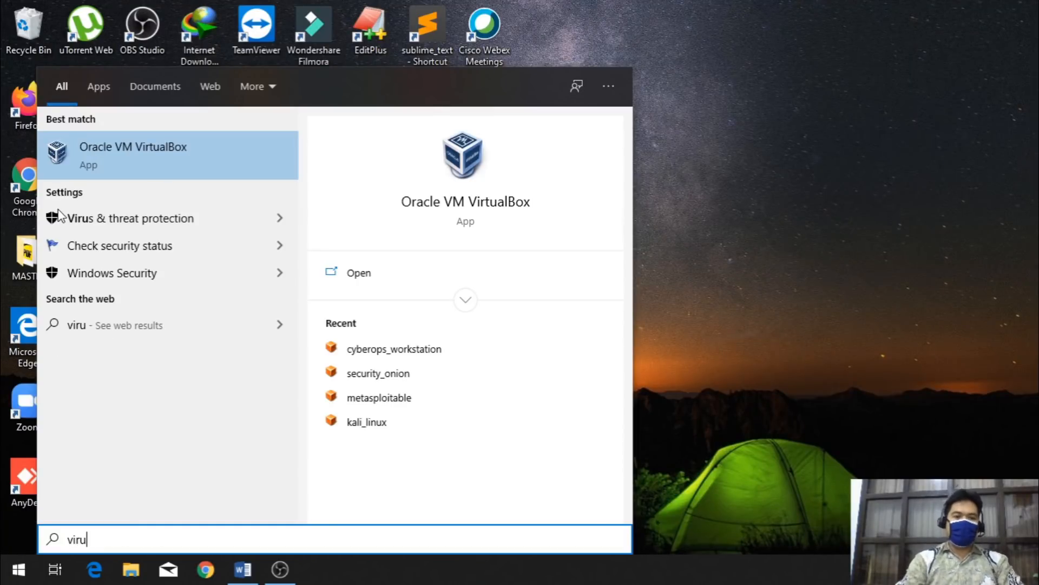
pyautogui.press('Escape')
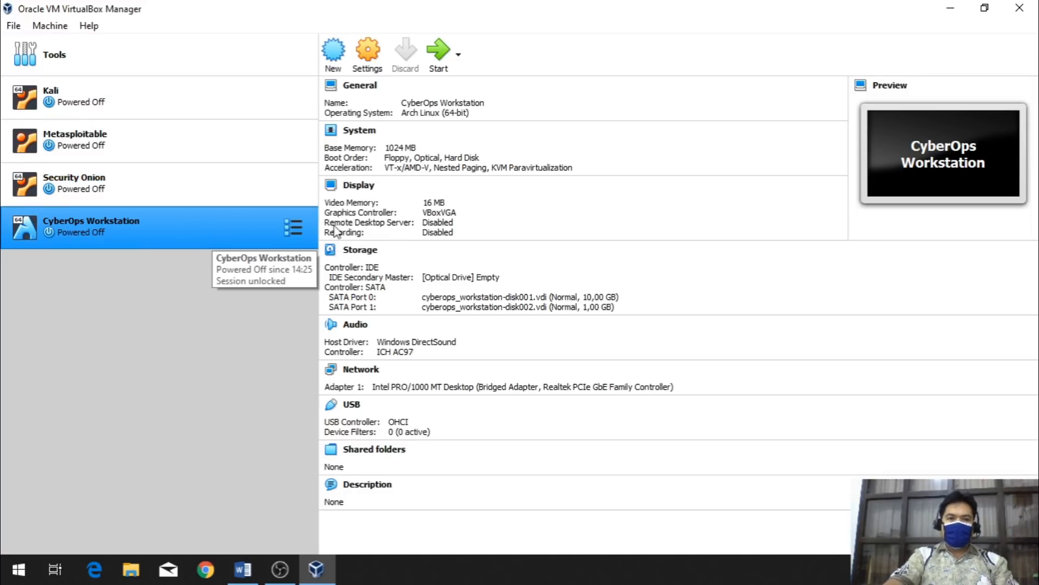
# - Open the CyberOps Workstation machine's settings and review its basic and advanced general options
pyautogui.click(373, 66)
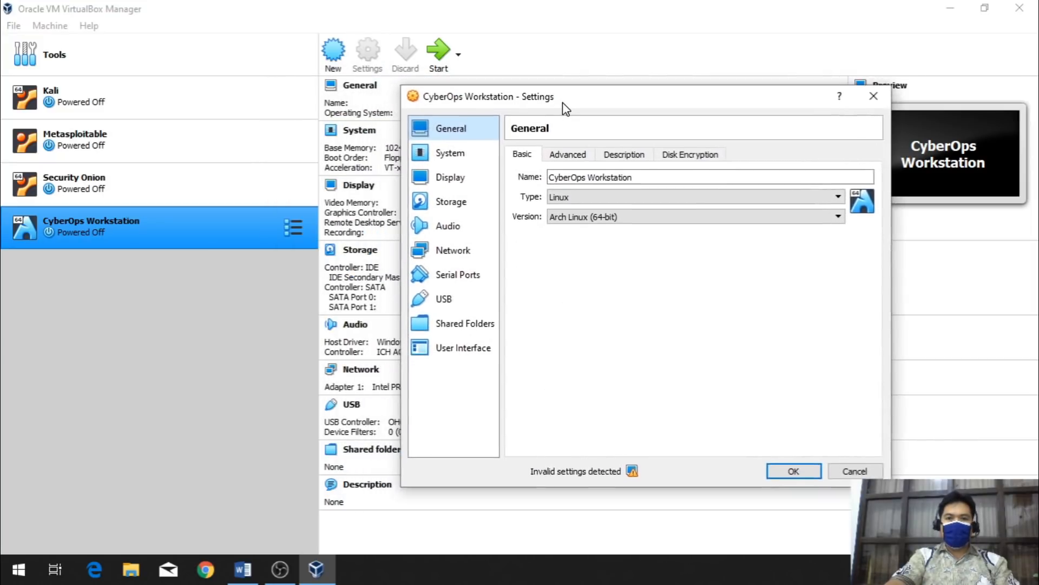
pyautogui.moveTo(563, 102); pyautogui.dragTo(582, 99)
pyautogui.moveTo(670, 173); pyautogui.dragTo(563, 178)
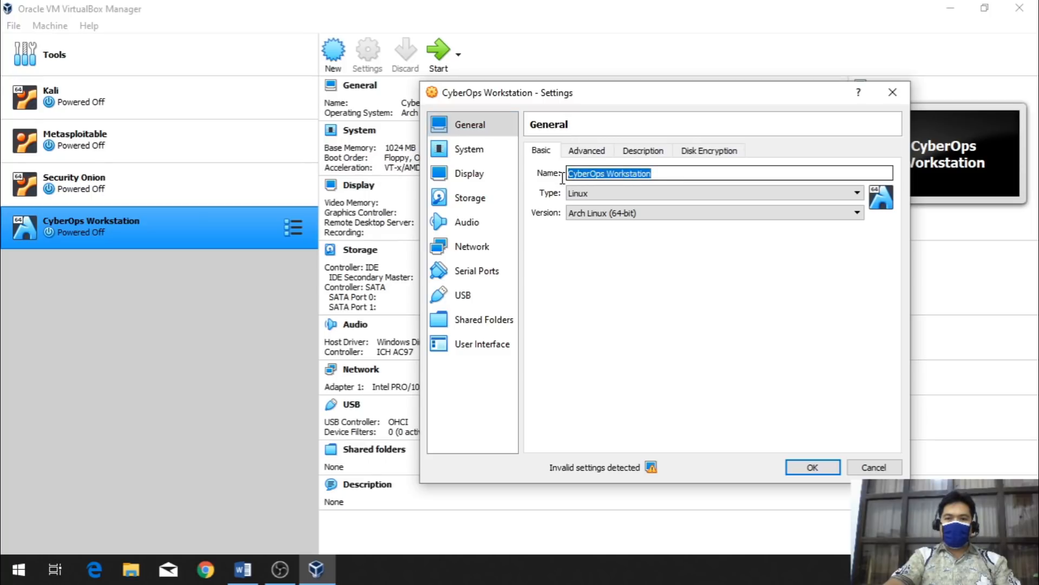
pyautogui.click(585, 152)
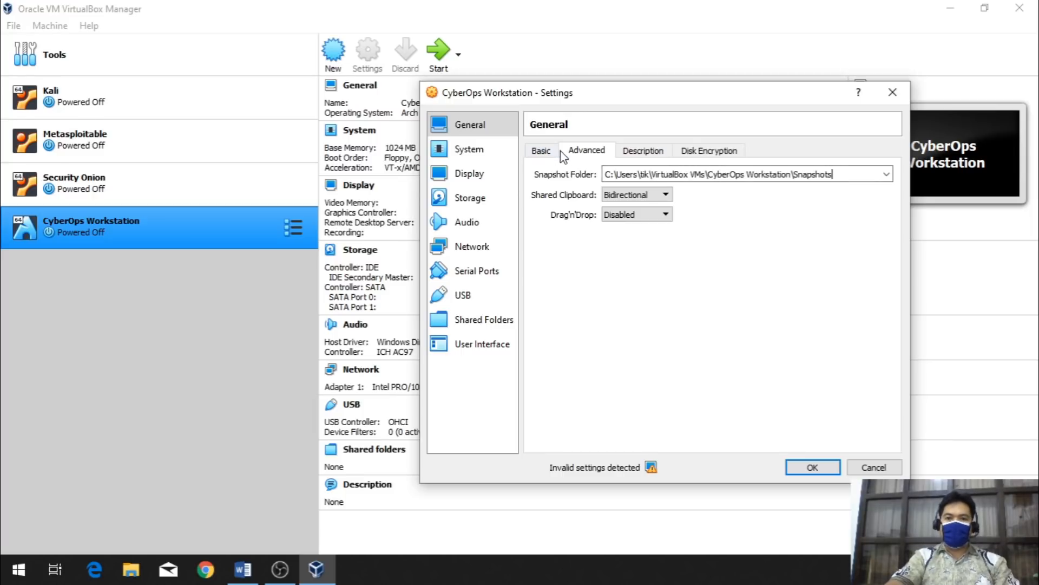
# - Review the machine's motherboard, processor and acceleration settings, as well as its display video memory
pyautogui.click(456, 147)
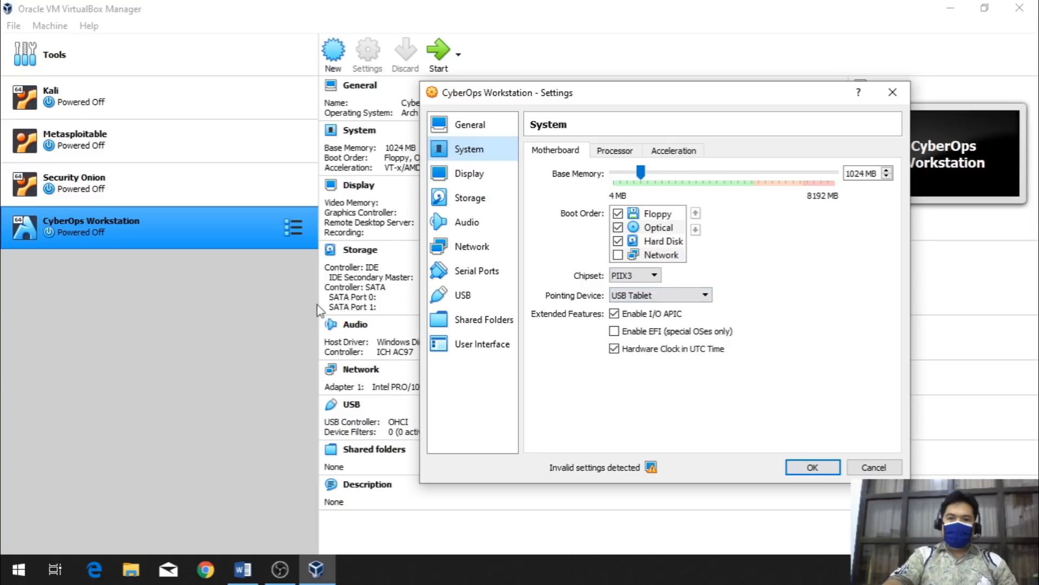
pyautogui.click(619, 153)
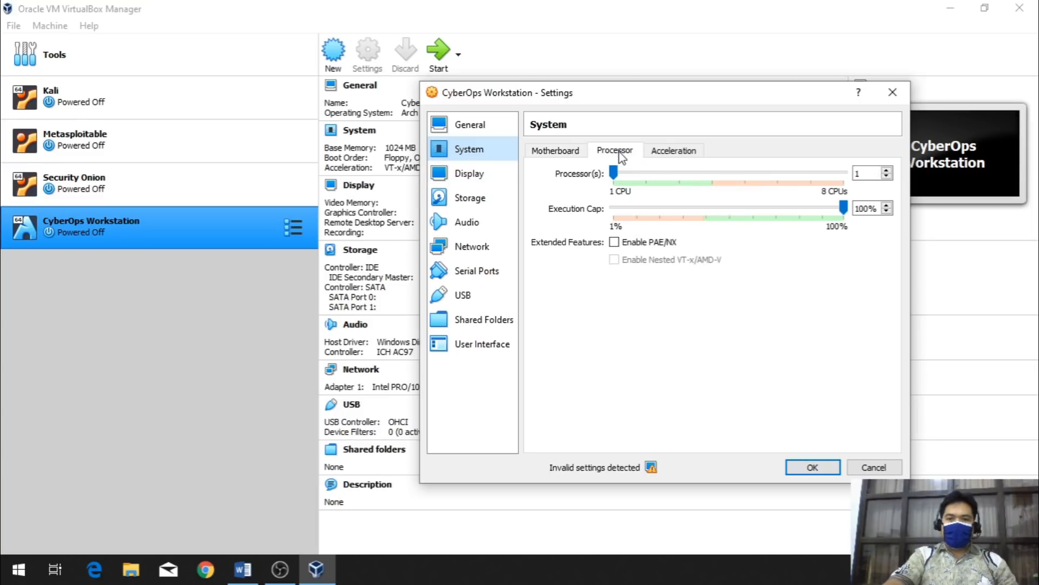
pyautogui.doubleClick(877, 174)
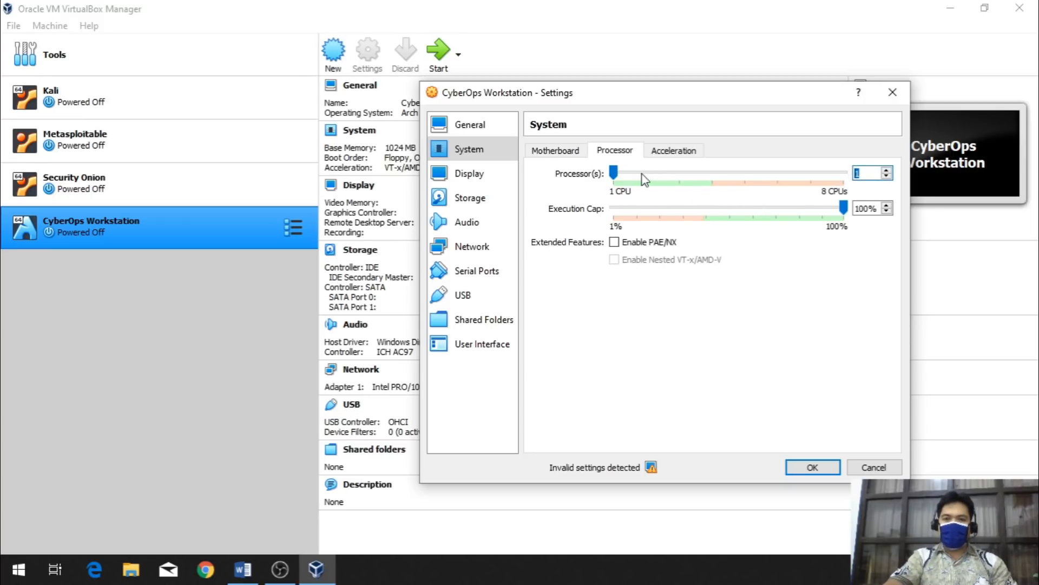
pyautogui.click(674, 152)
pyautogui.click(622, 151)
pyautogui.click(467, 173)
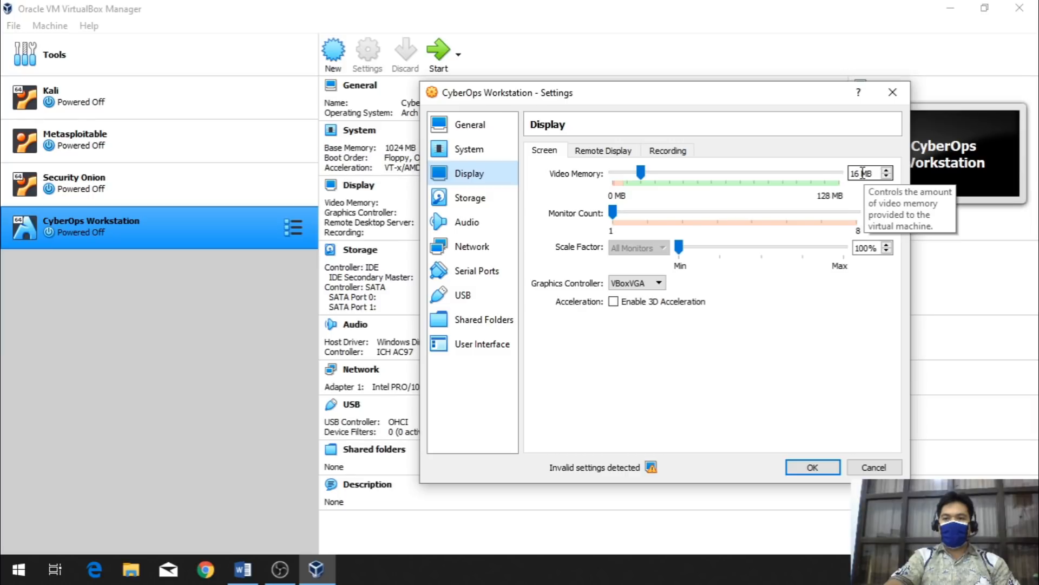
pyautogui.moveTo(854, 173); pyautogui.dragTo(848, 174)
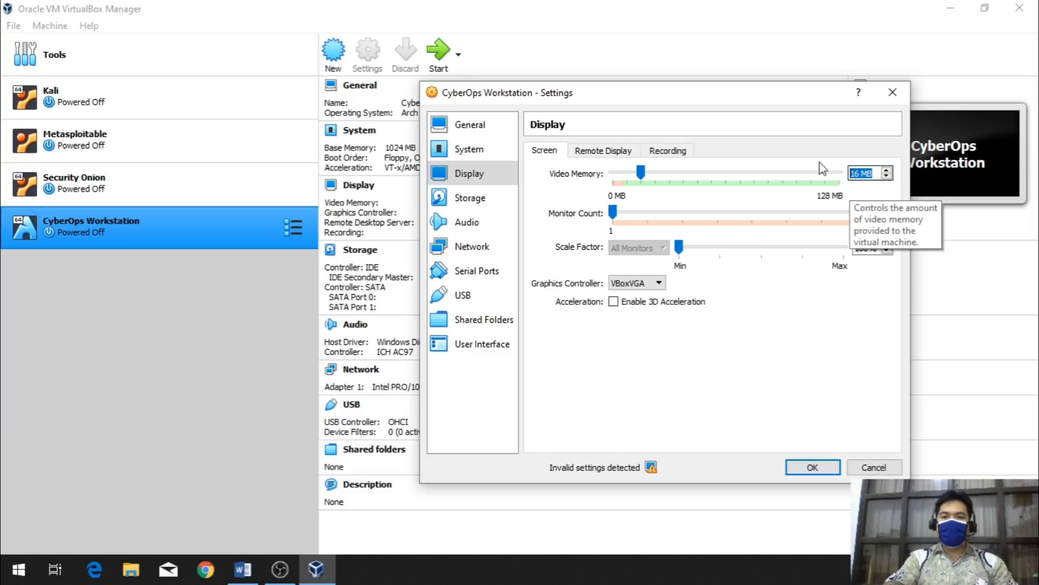
# - Inspect the machine's storage devices, covering the empty optical drive and both cyberops_workstation virtual disks
pyautogui.click(482, 198)
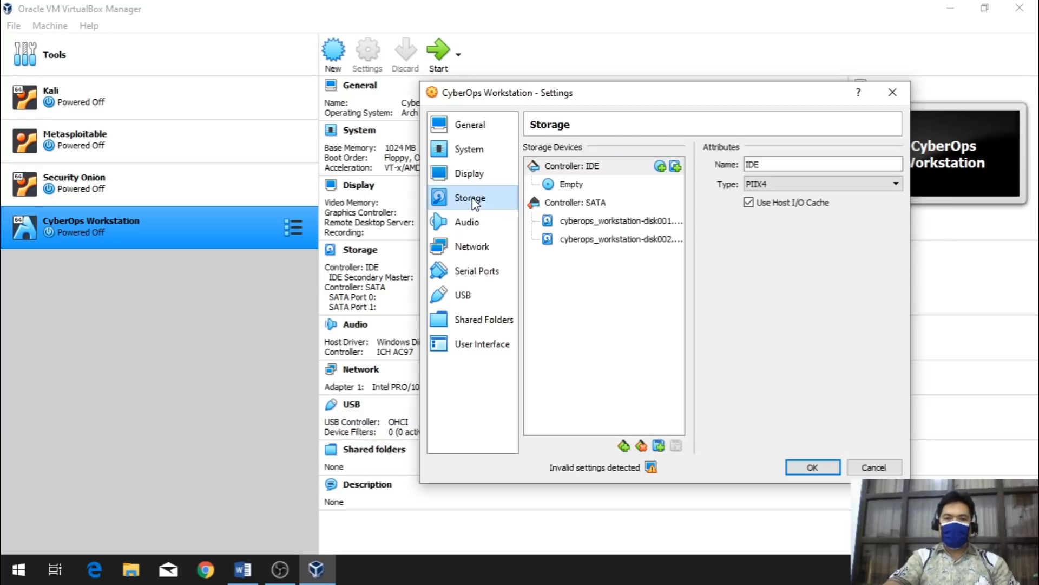
pyautogui.click(583, 189)
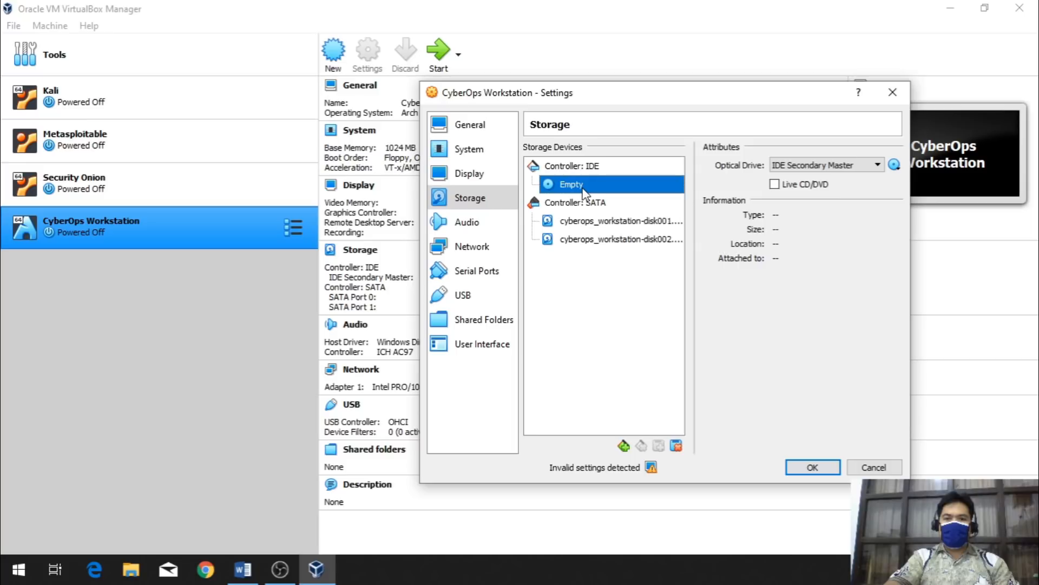
pyautogui.click(605, 223)
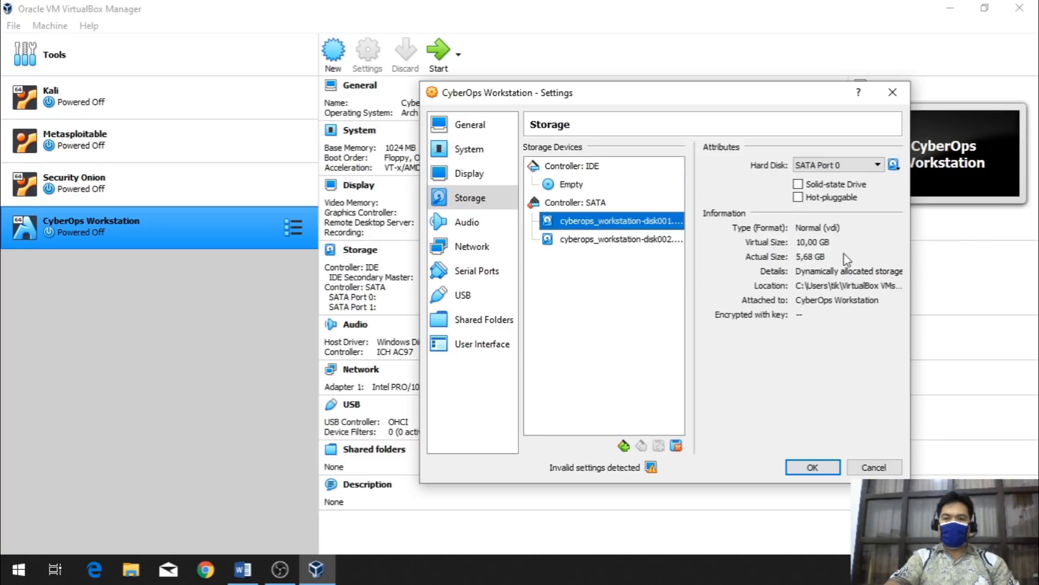
pyautogui.click(659, 240)
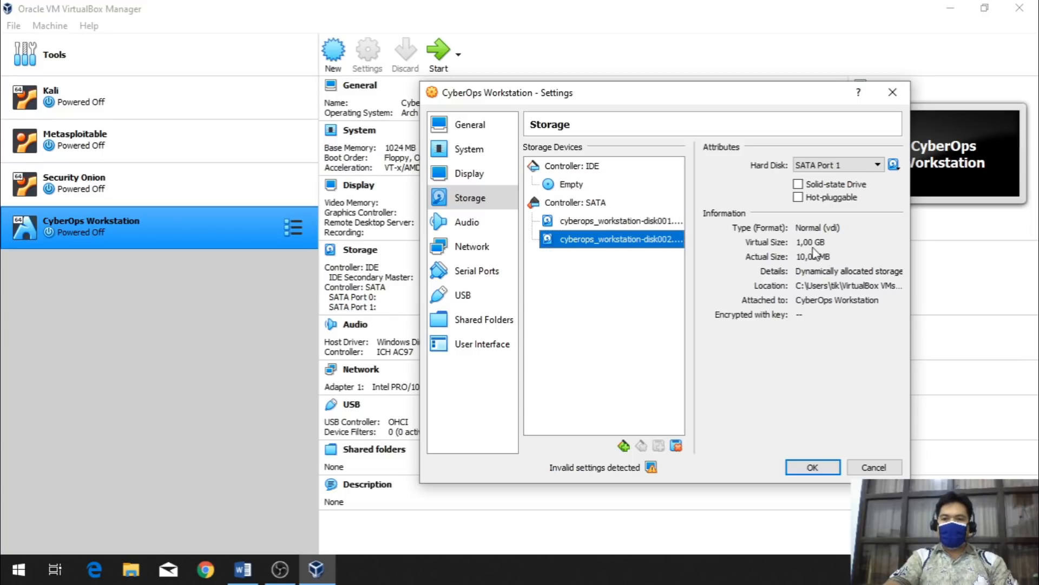
pyautogui.click(615, 227)
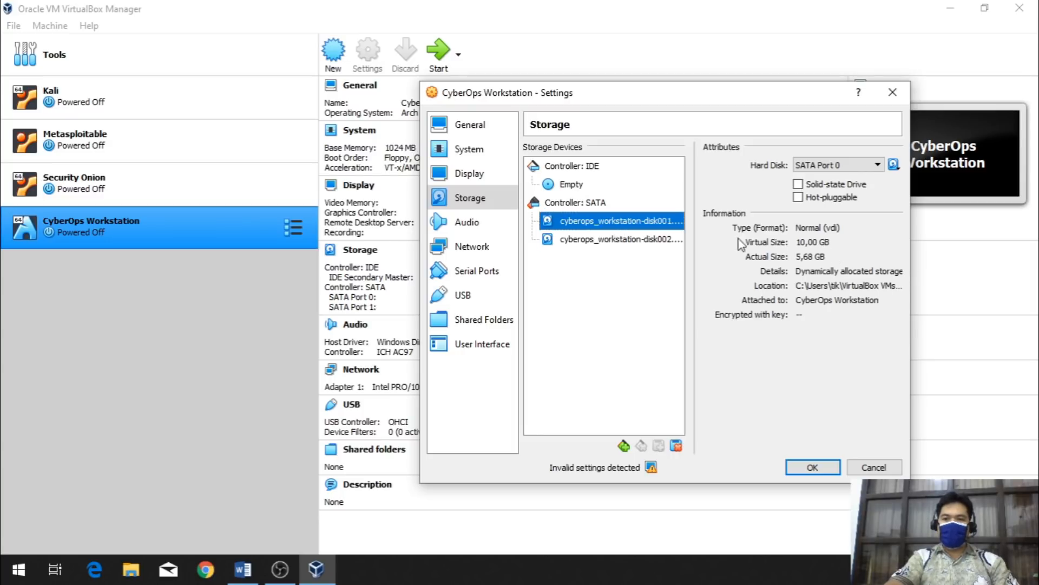
pyautogui.click(622, 241)
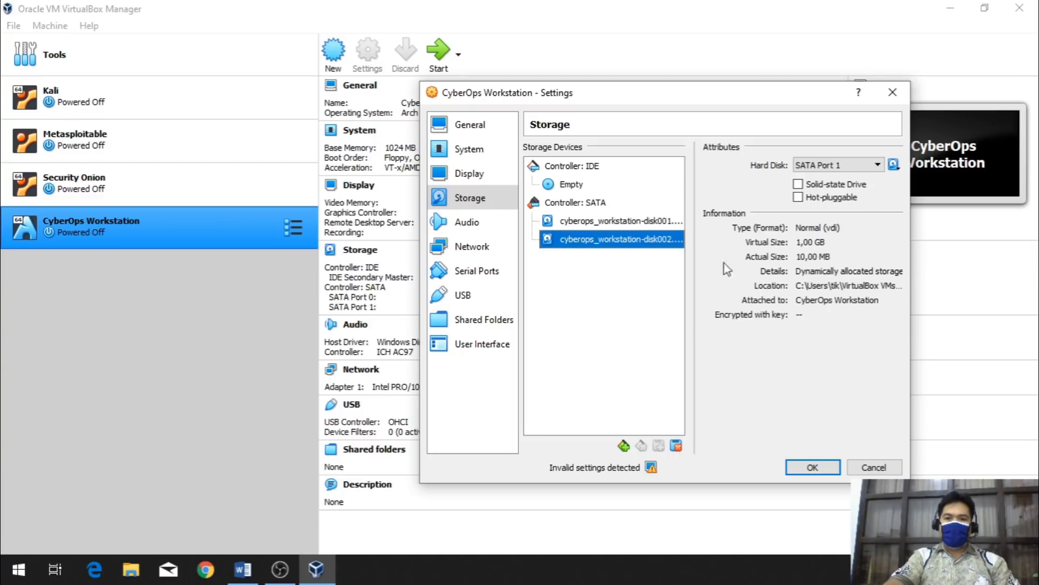
# - Review the machine's audio settings and network adapters, keeping Adapter 1 attached to Bridged Adapter
pyautogui.click(466, 222)
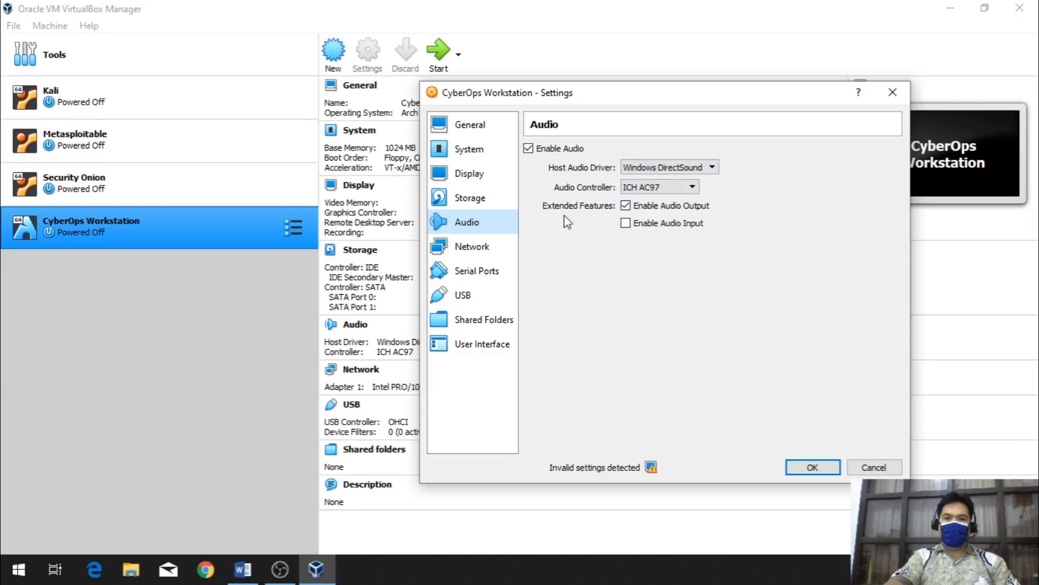
pyautogui.click(482, 250)
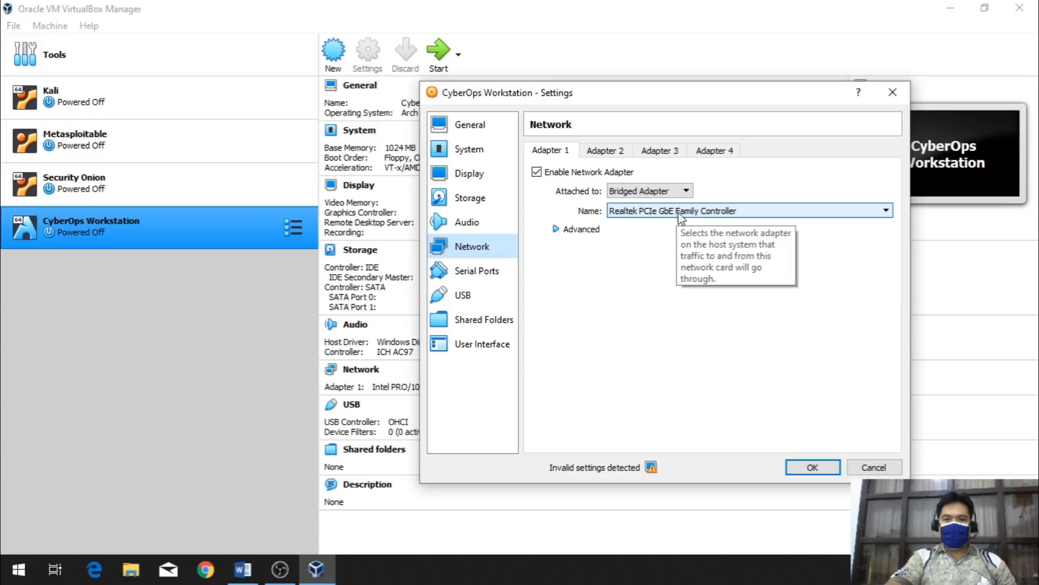
pyautogui.click(877, 210)
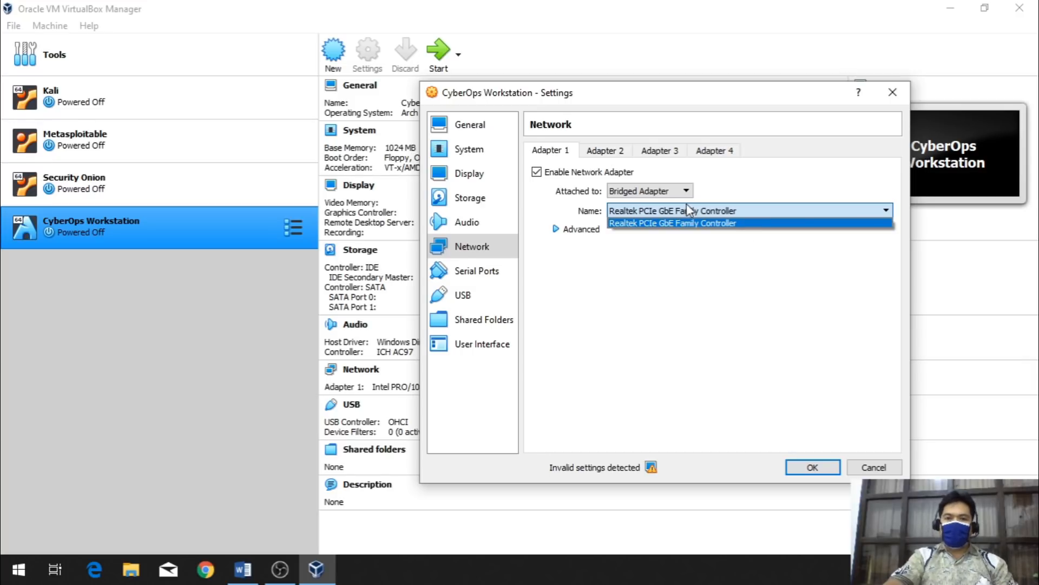
pyautogui.click(598, 152)
pyautogui.click(555, 153)
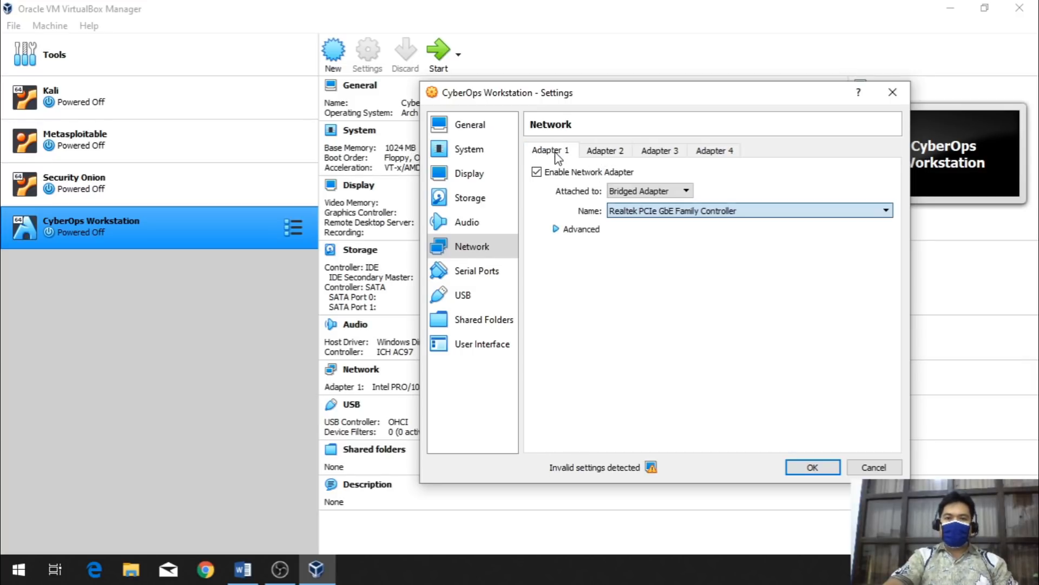
pyautogui.click(655, 195)
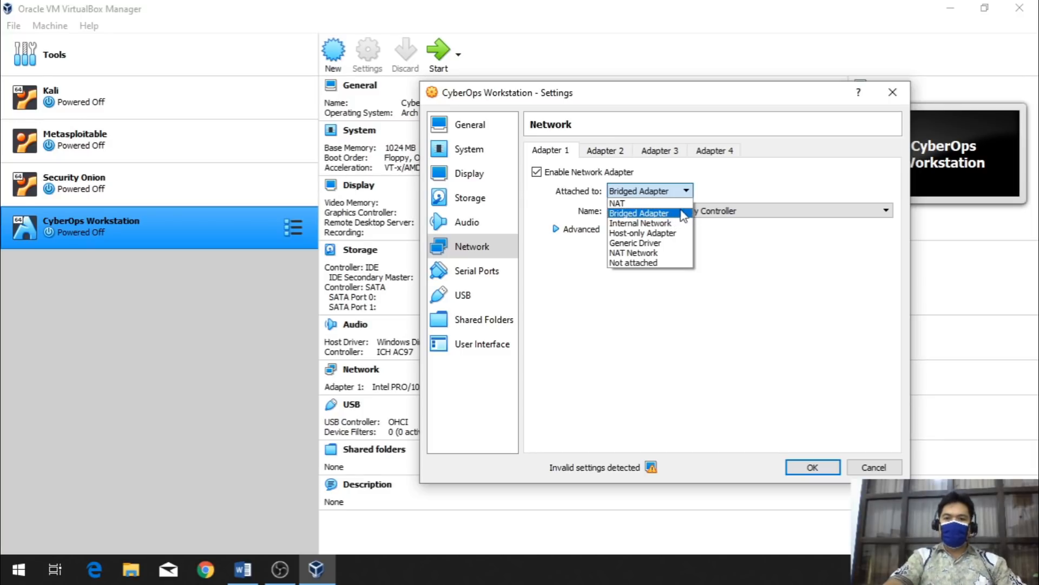
pyautogui.click(657, 214)
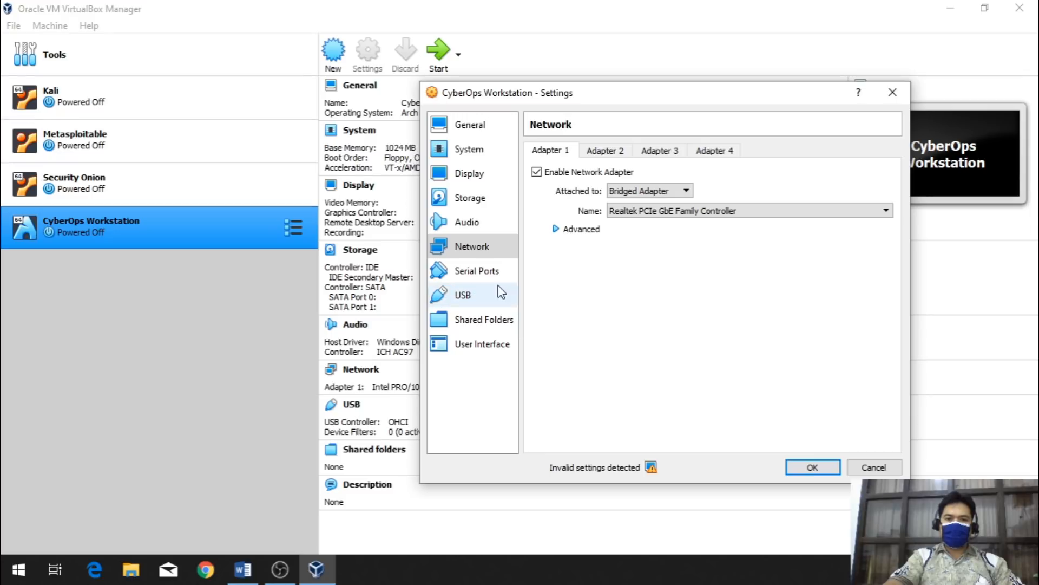
# - Review the serial port, USB, shared folder and user interface settings, and close the settings without saving
pyautogui.click(478, 275)
pyautogui.click(470, 298)
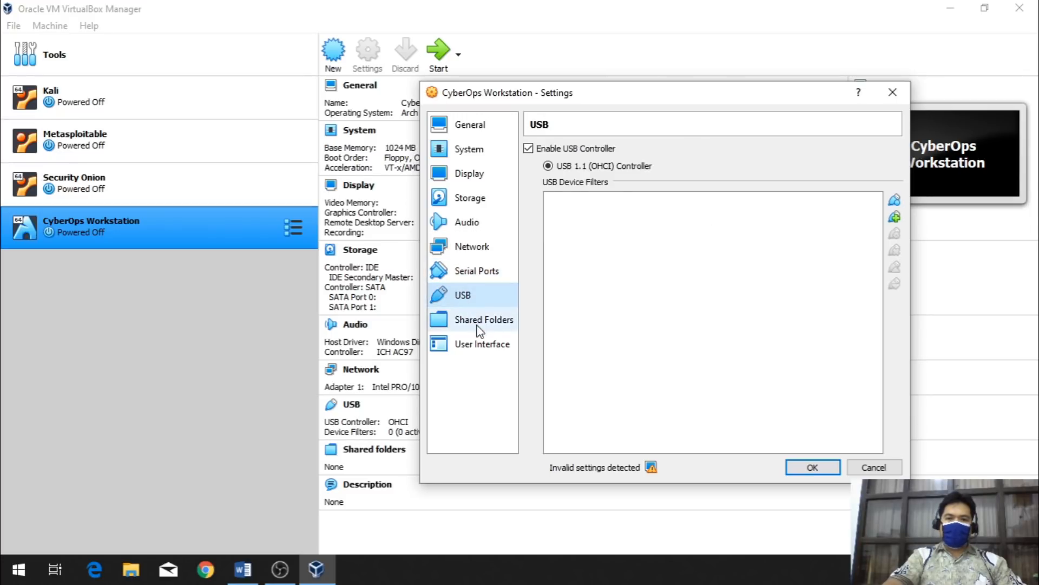
pyautogui.click(474, 318)
pyautogui.click(480, 342)
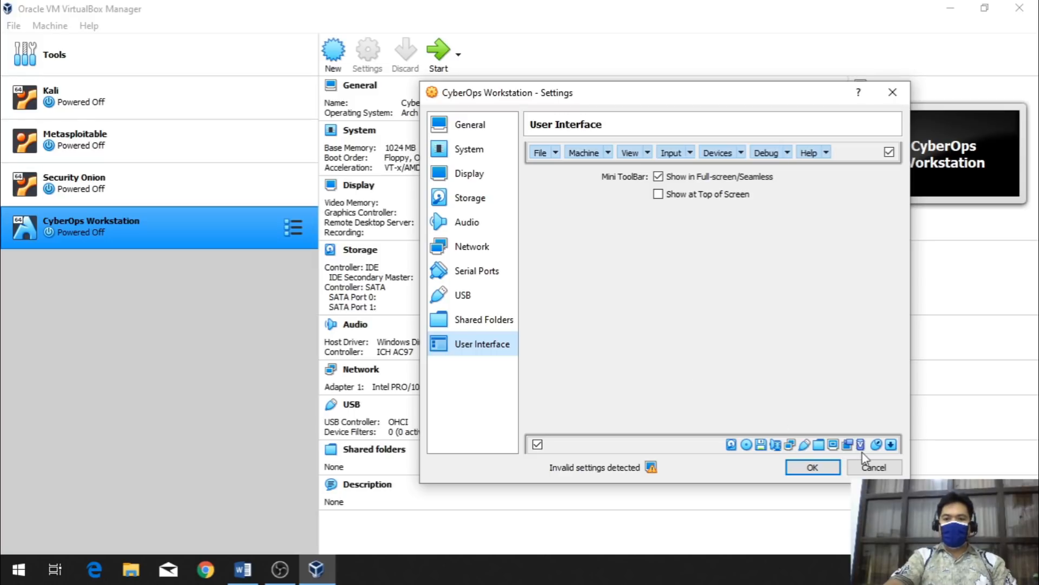
pyautogui.click(873, 468)
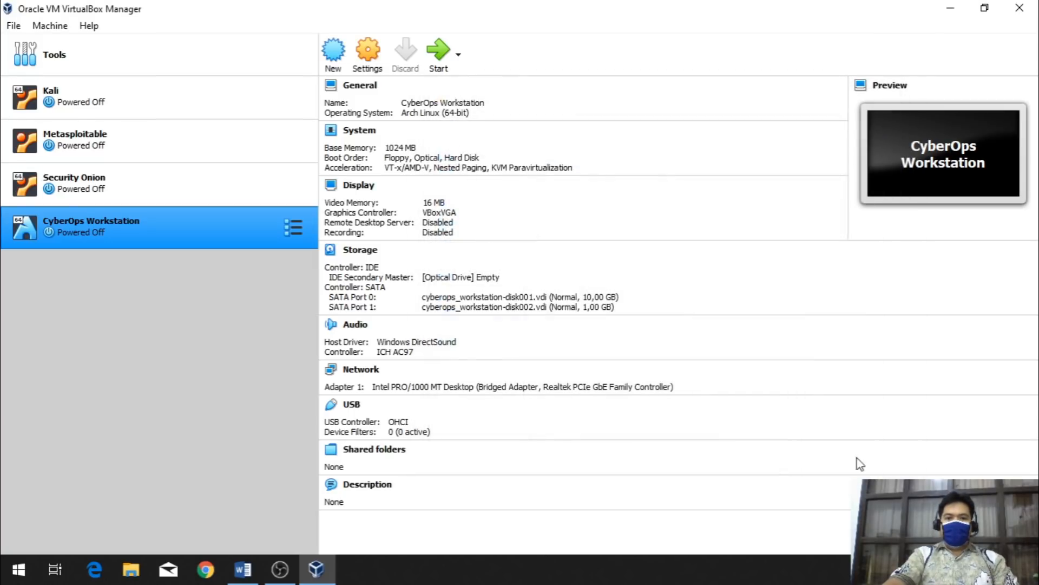
# - Start the CyberOps Workstation virtual machine and dismiss its keyboard and mouse notices without capturing the pointer
pyautogui.rightClick(102, 229)
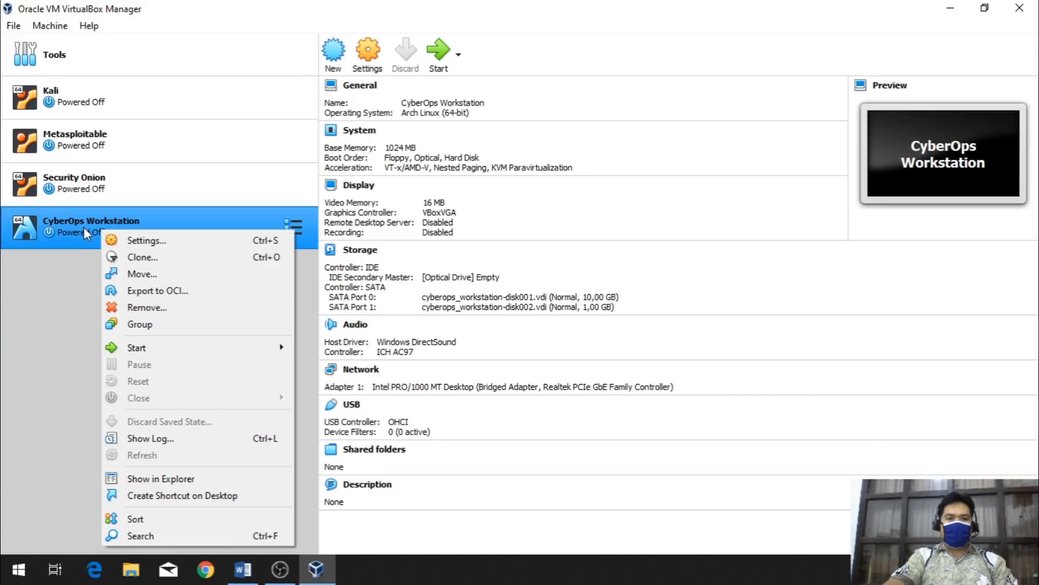
pyautogui.click(83, 226)
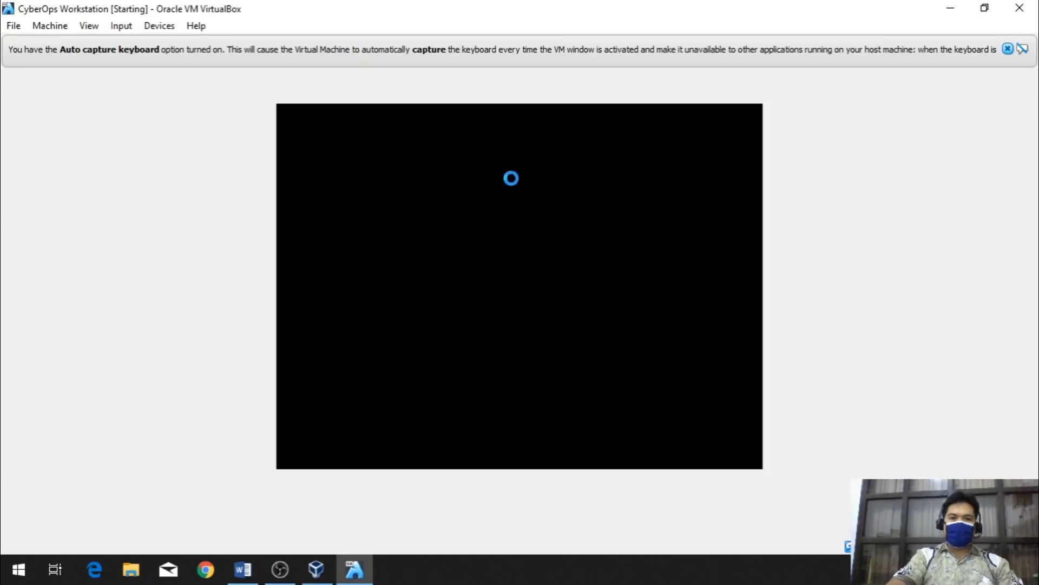
pyautogui.click(1008, 49)
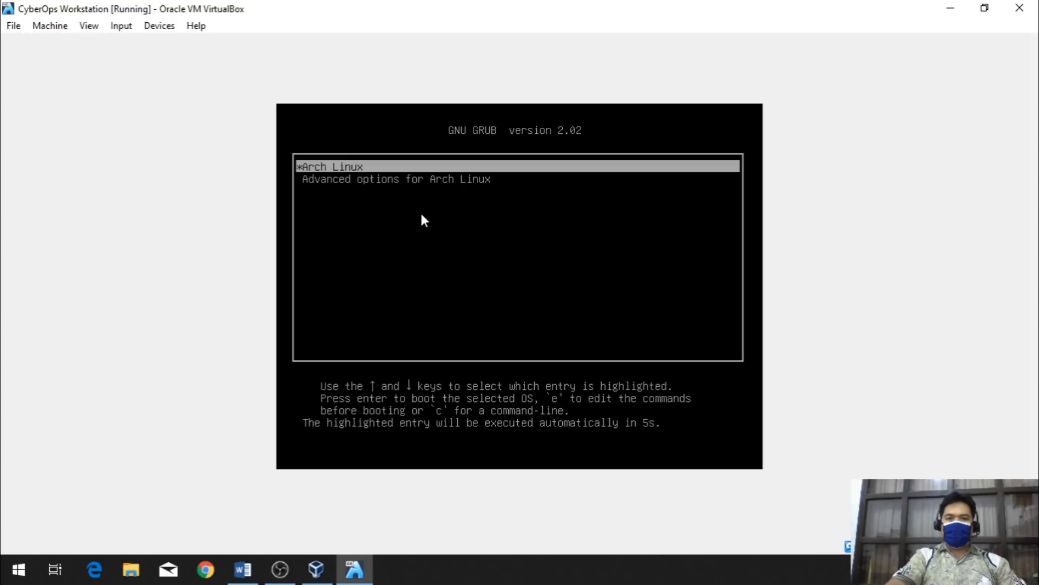
pyautogui.click(422, 215)
pyautogui.click(558, 369)
pyautogui.click(581, 328)
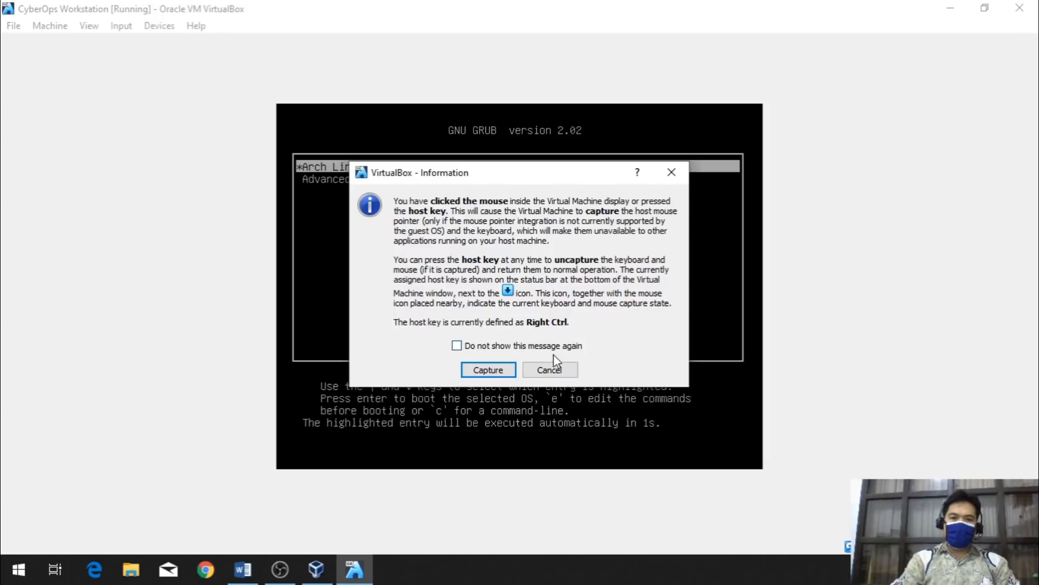
pyautogui.click(552, 370)
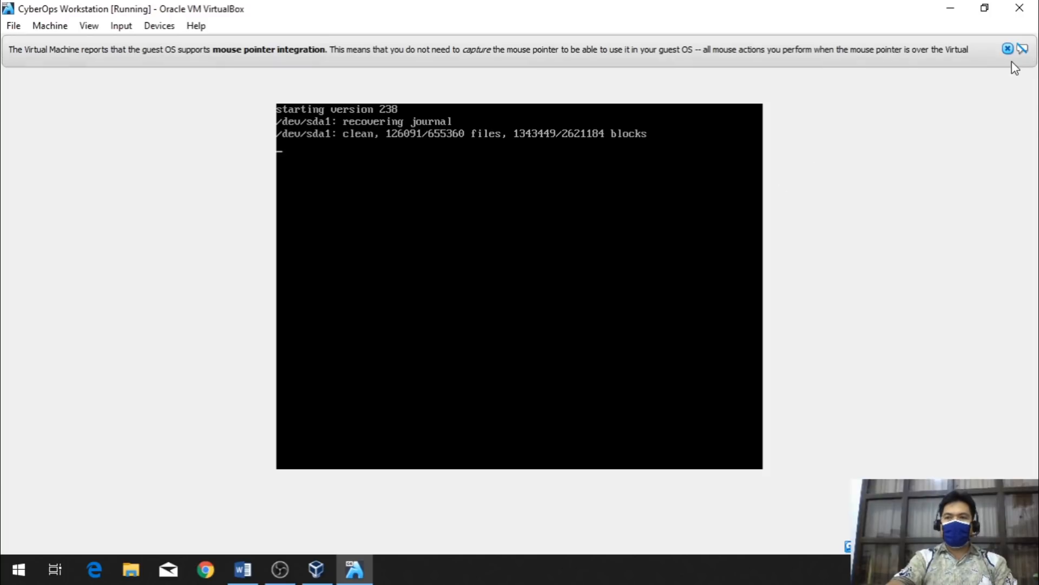
pyautogui.click(1007, 50)
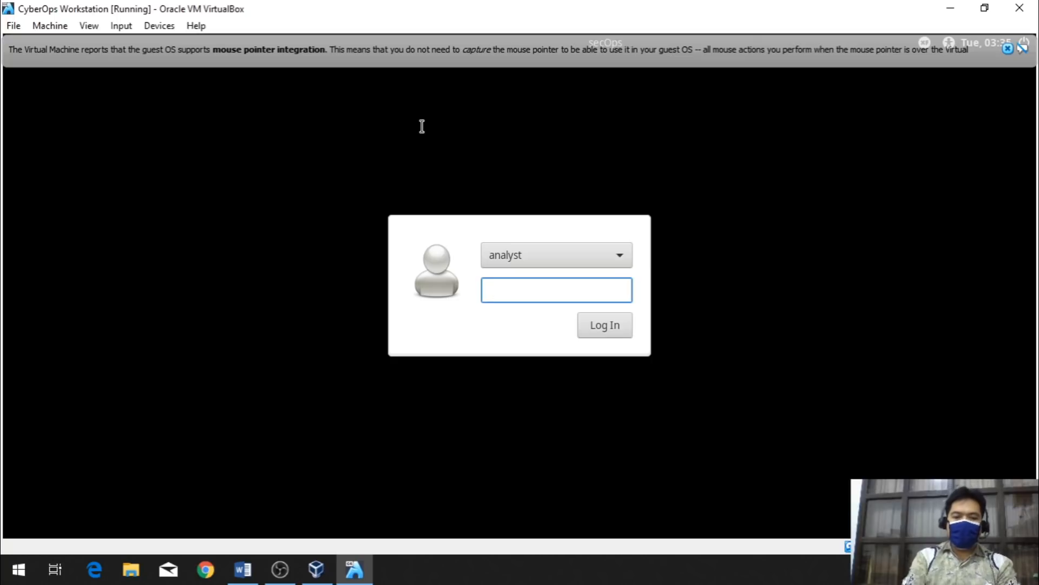
# - Log in to the workstation as analyst by entering the account password
pyautogui.write('cyberops')
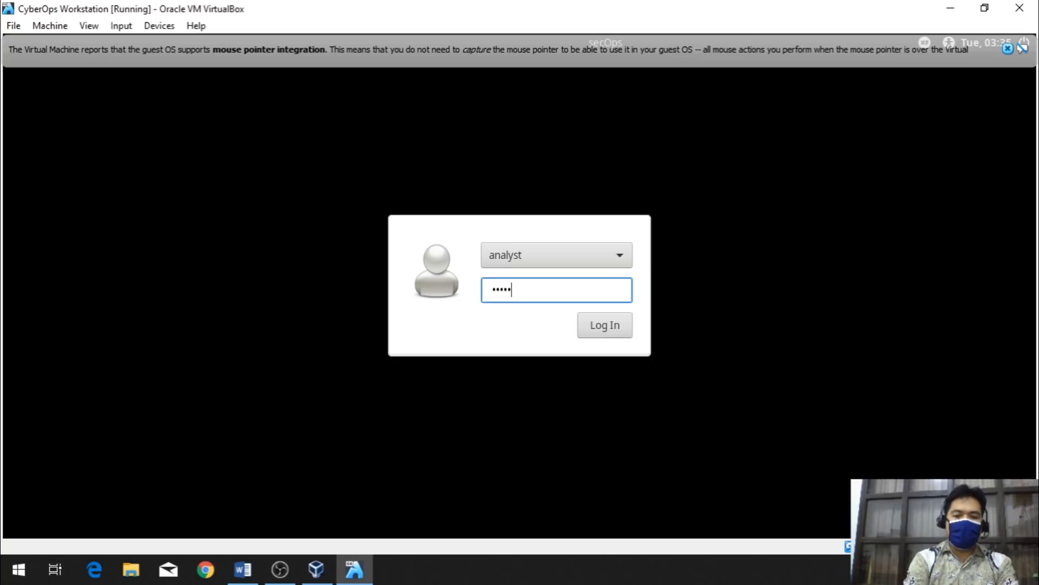
pyautogui.press('Return')
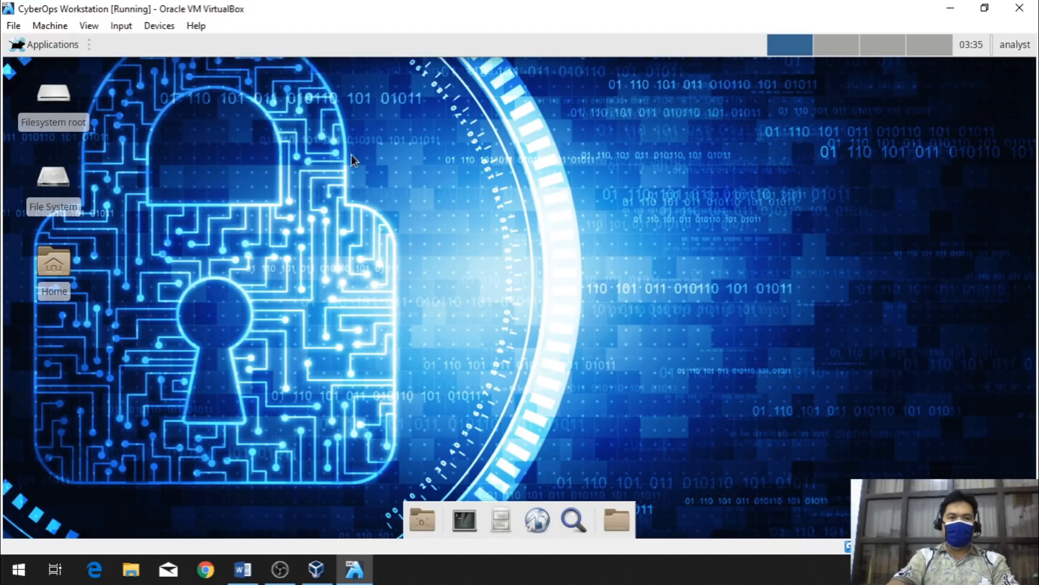
# - Switch to the lab document in Word and find the Part 2 command that starts mininet, highlighting it
pyautogui.click(243, 569)
pyautogui.scroll(-8, 552, 269)
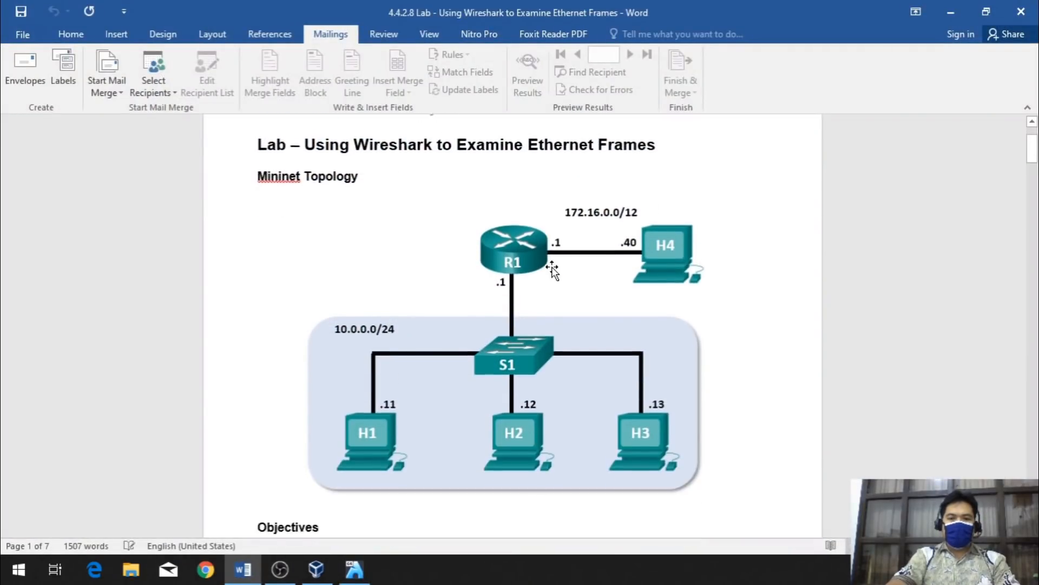
pyautogui.scroll(-7, 553, 267)
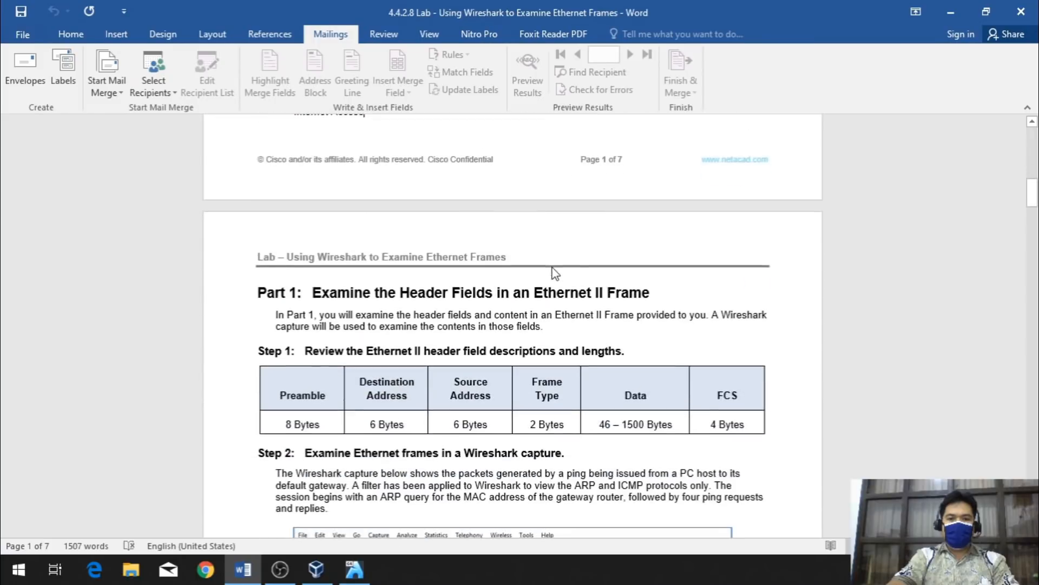
pyautogui.scroll(-10, 555, 265)
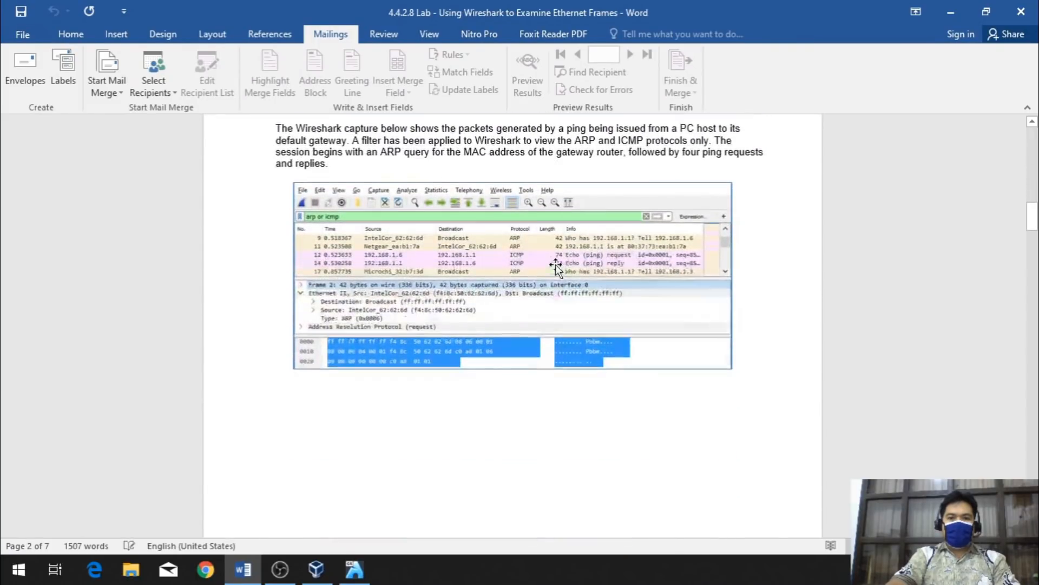
pyautogui.scroll(-10, 567, 256)
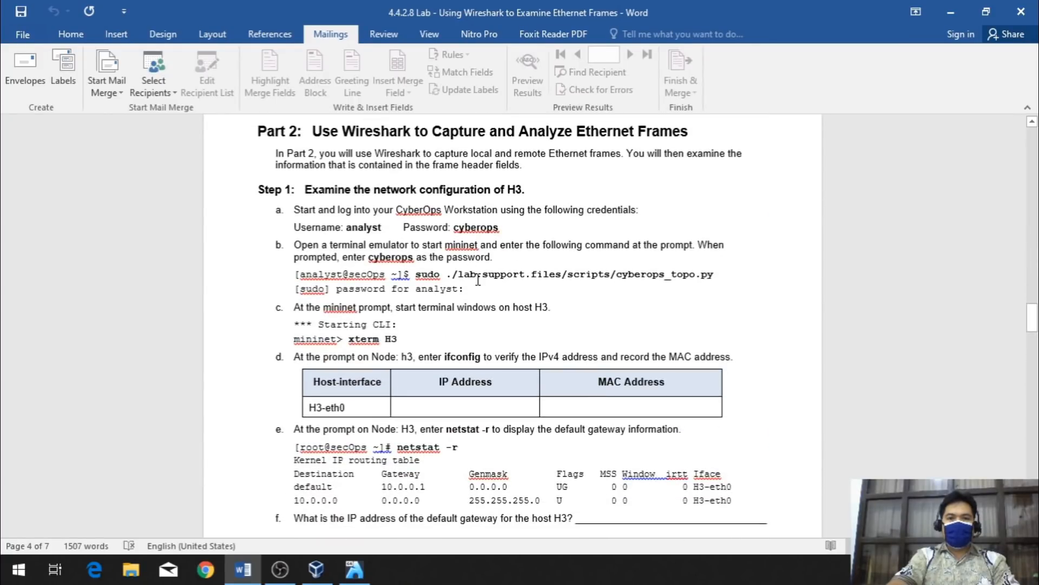
pyautogui.click(421, 275)
pyautogui.moveTo(415, 275); pyautogui.dragTo(677, 287)
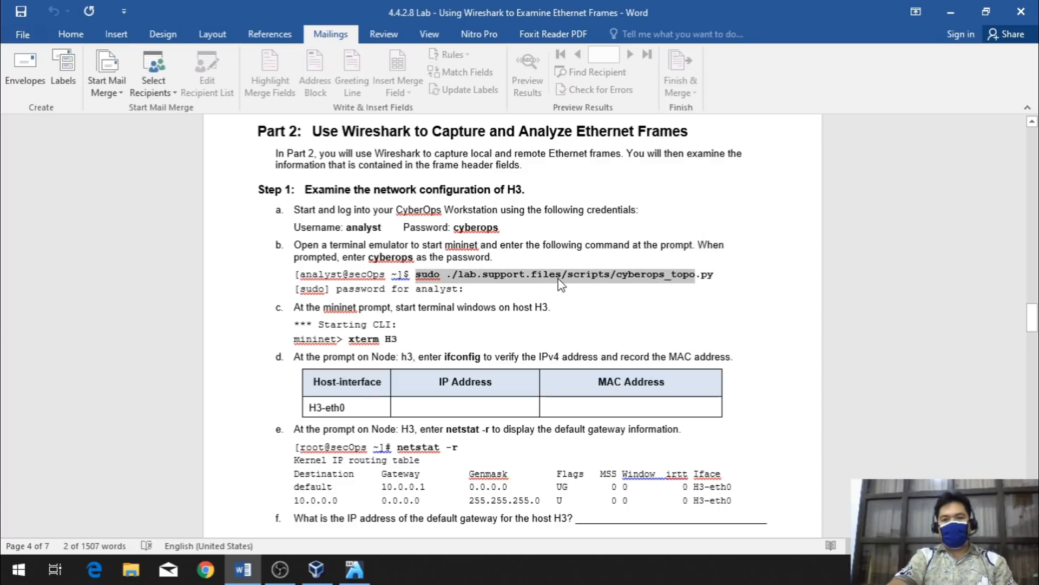
# - Go back through the lab document to review its objectives and the Mininet topology diagram
pyautogui.scroll(3, 648, 292)
pyautogui.scroll(15, 646, 292)
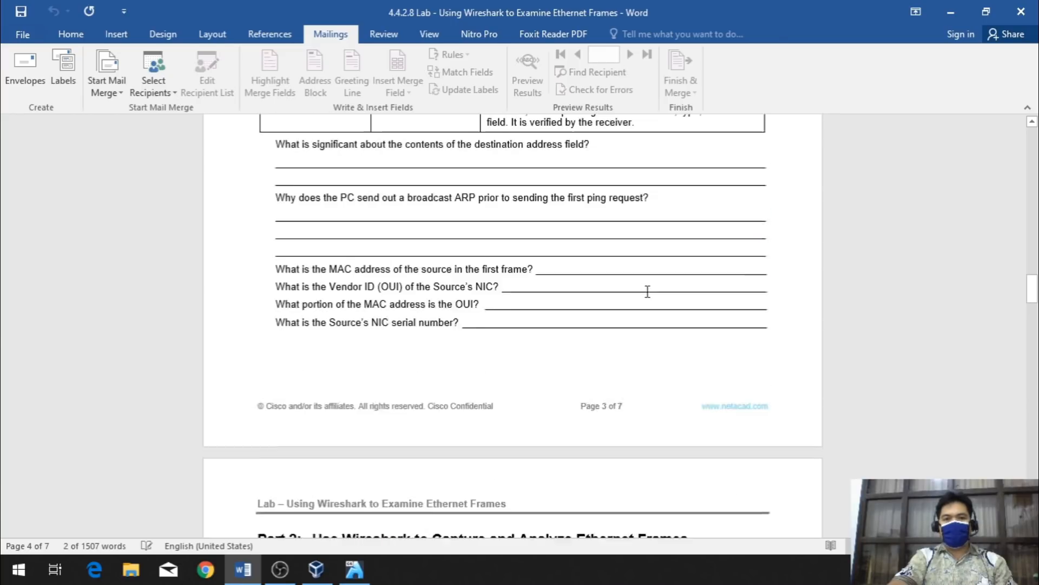
pyautogui.scroll(15, 650, 298)
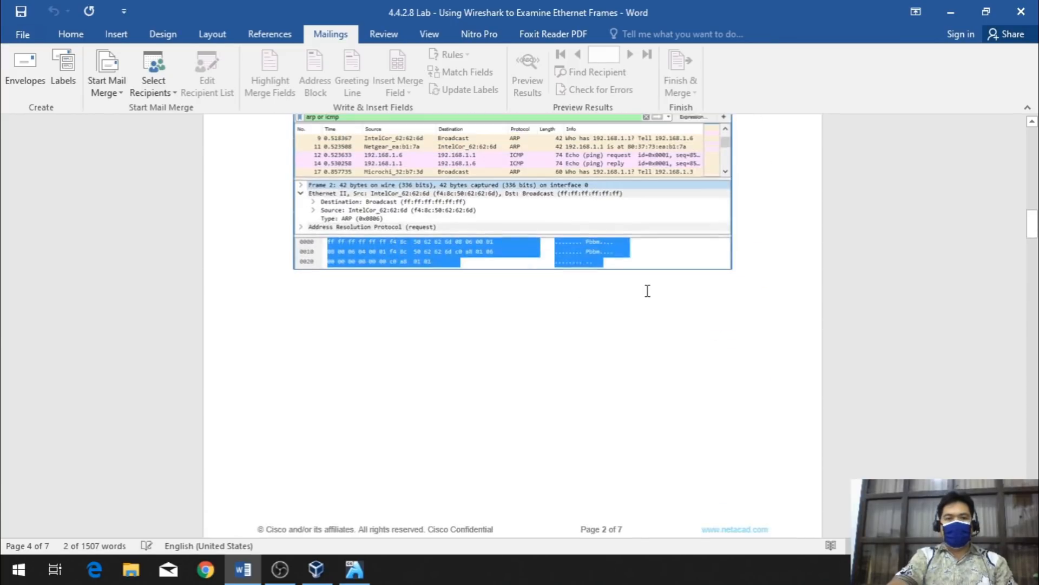
pyautogui.scroll(3, 651, 295)
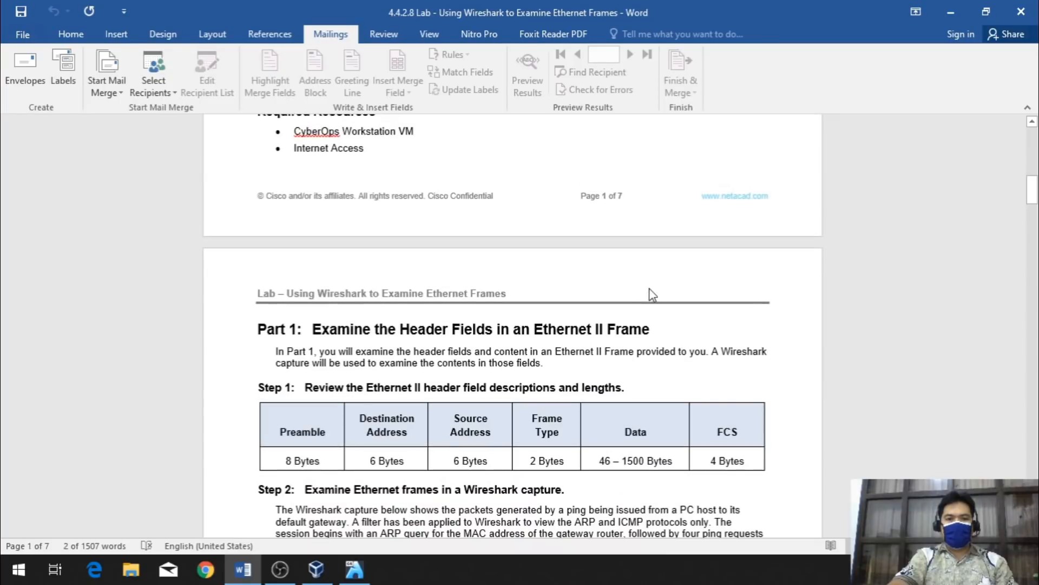
pyautogui.scroll(10, 652, 295)
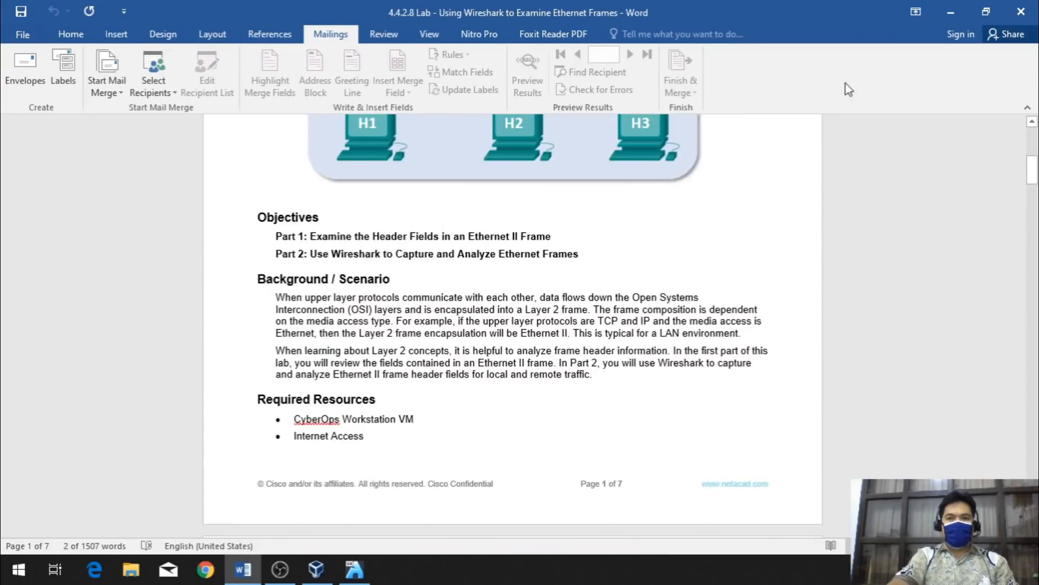
pyautogui.scroll(3, 673, 286)
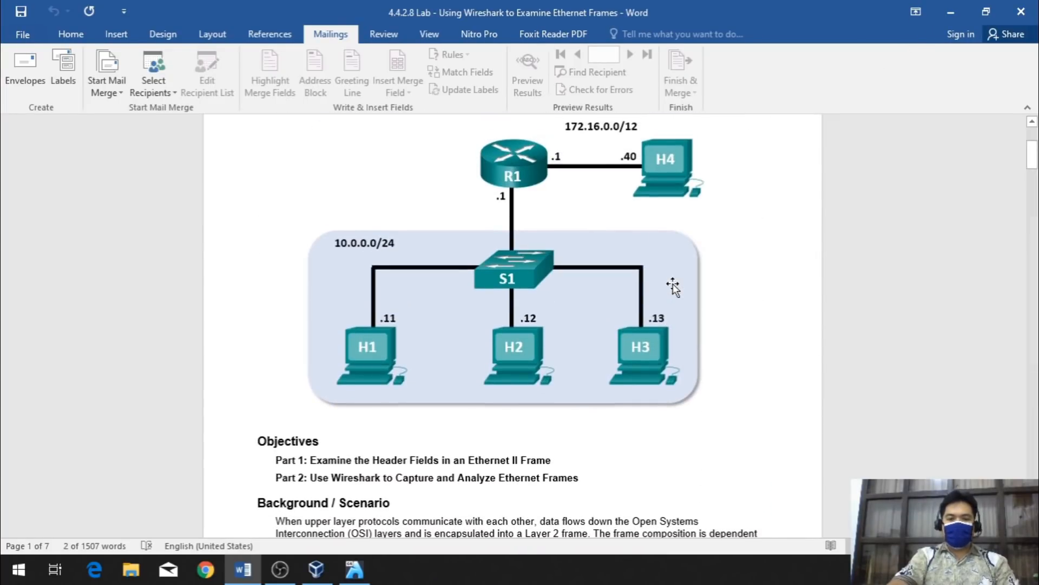
# - Return to the virtual machine, open a terminal and begin a sudo command with the path ./lab.support.files/, listing the matching contents
pyautogui.click(362, 576)
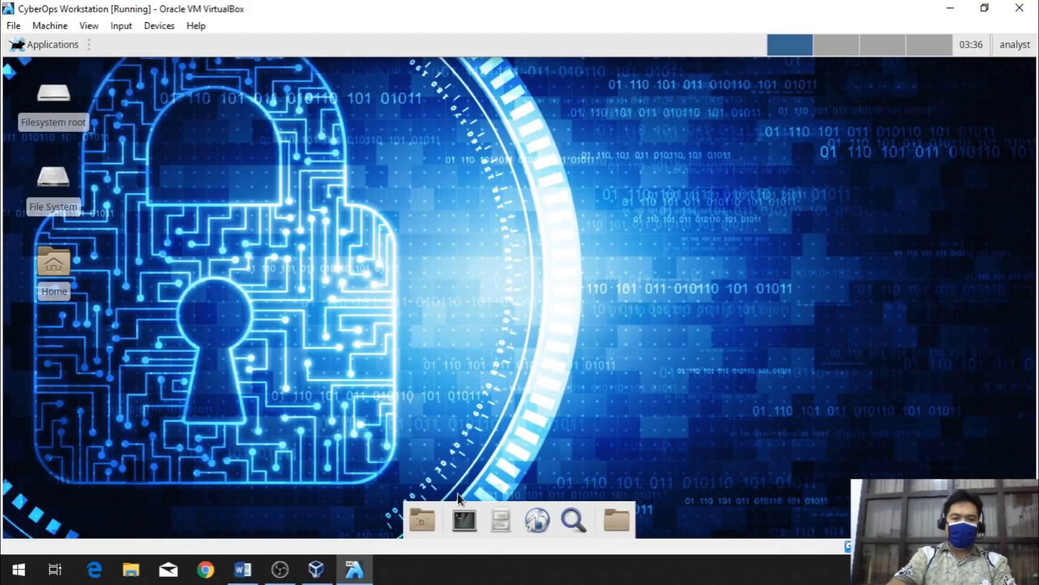
pyautogui.click(466, 520)
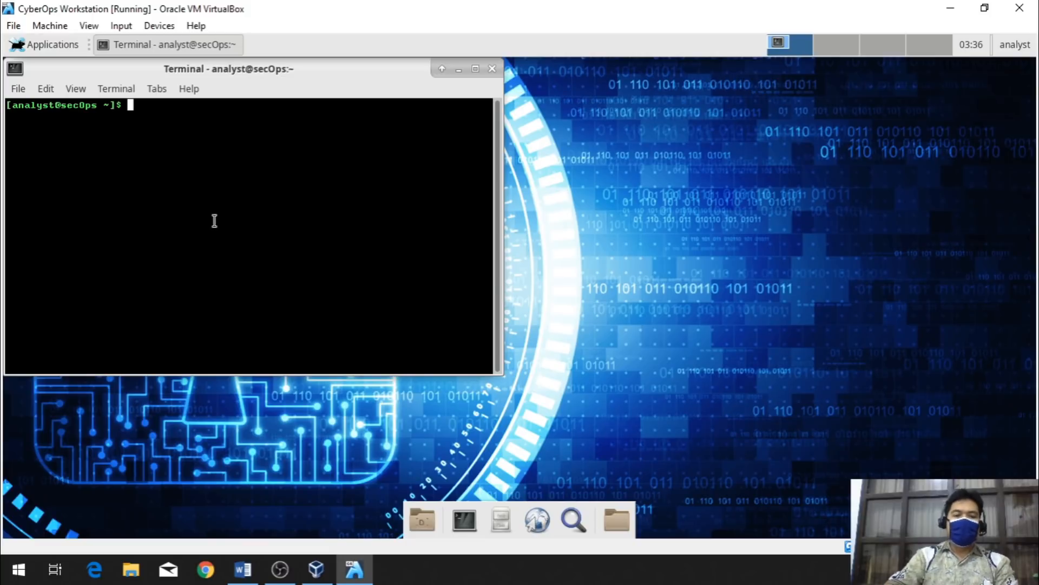
pyautogui.write('sud')
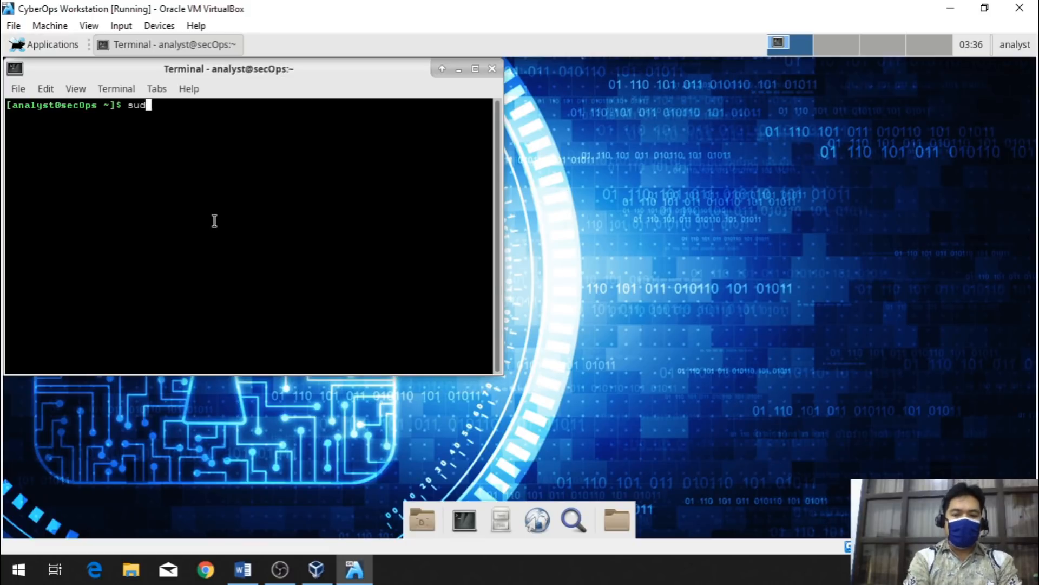
pyautogui.write('o ./su')
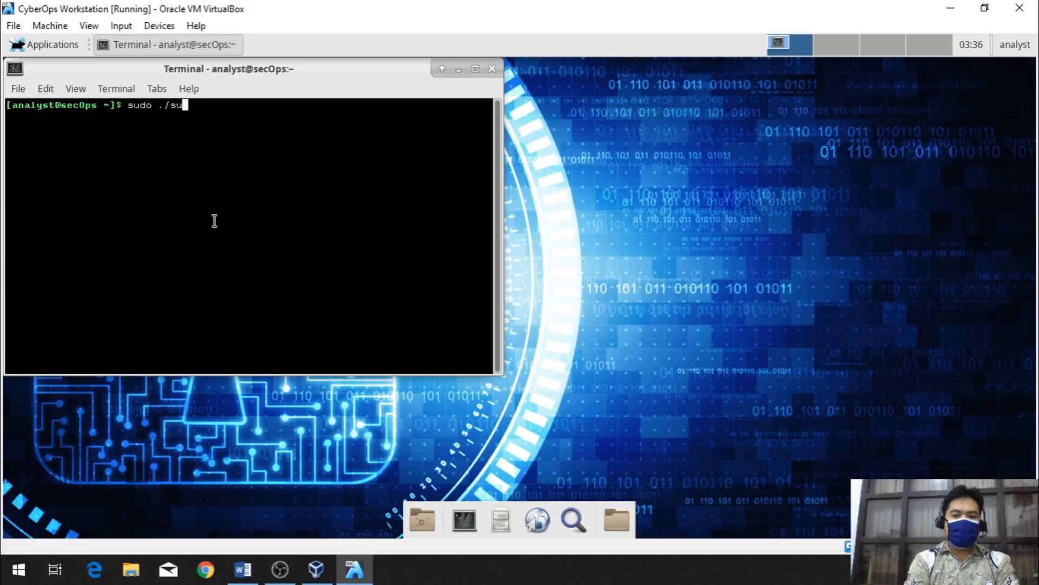
pyautogui.press('BackSpace')
pyautogui.press('BackSpace')
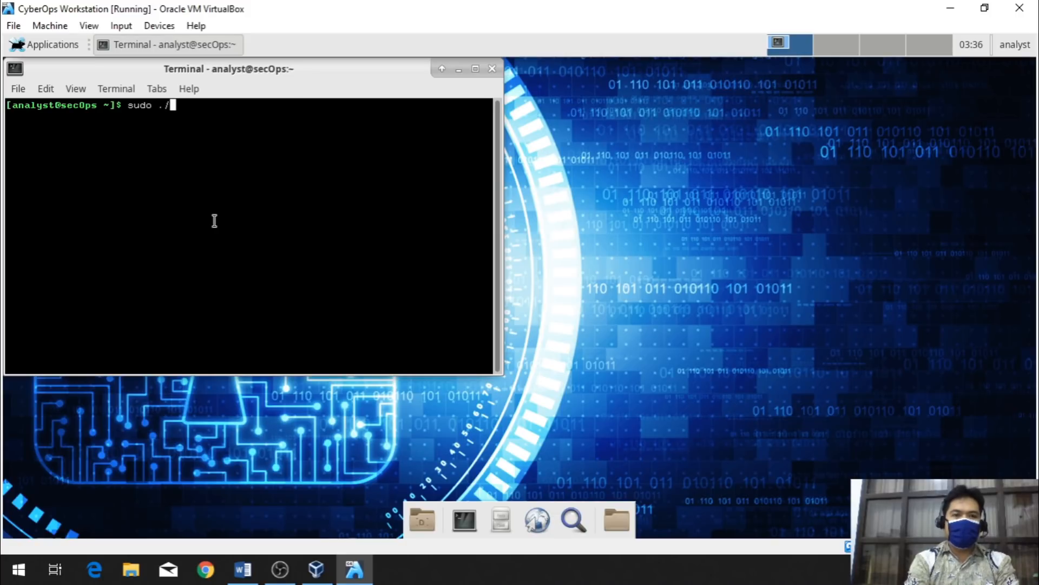
pyautogui.press('Tab')
pyautogui.press('Tab')
pyautogui.write('la')
pyautogui.press('Tab')
pyautogui.press('Tab')
pyautogui.press('Tab')
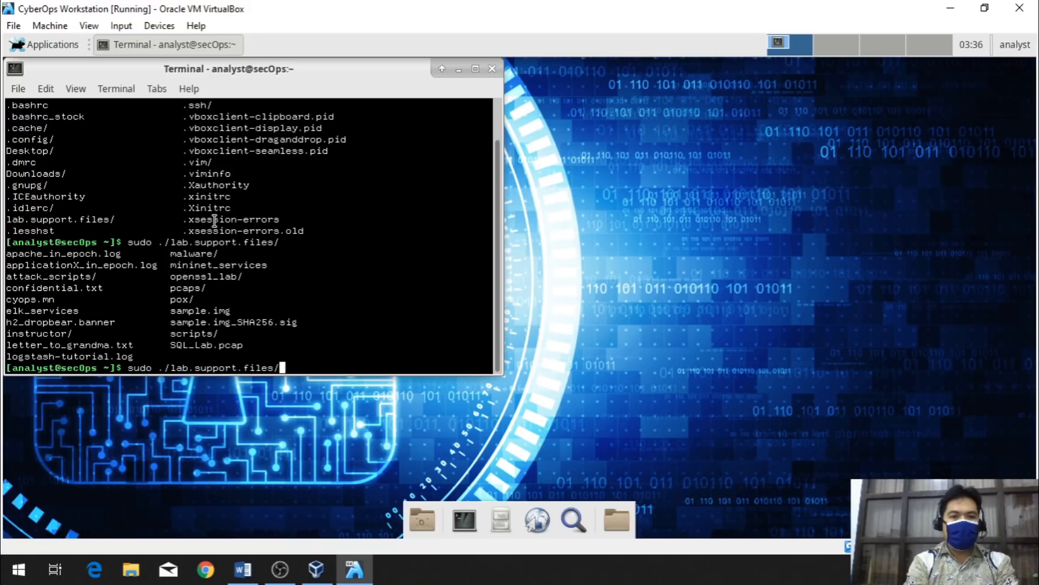
# - Extend the sudo command's path with scripts/cyberops_topo.py, run it and enter the sudo password to start mininet
pyautogui.write('sc')
pyautogui.press('Tab')
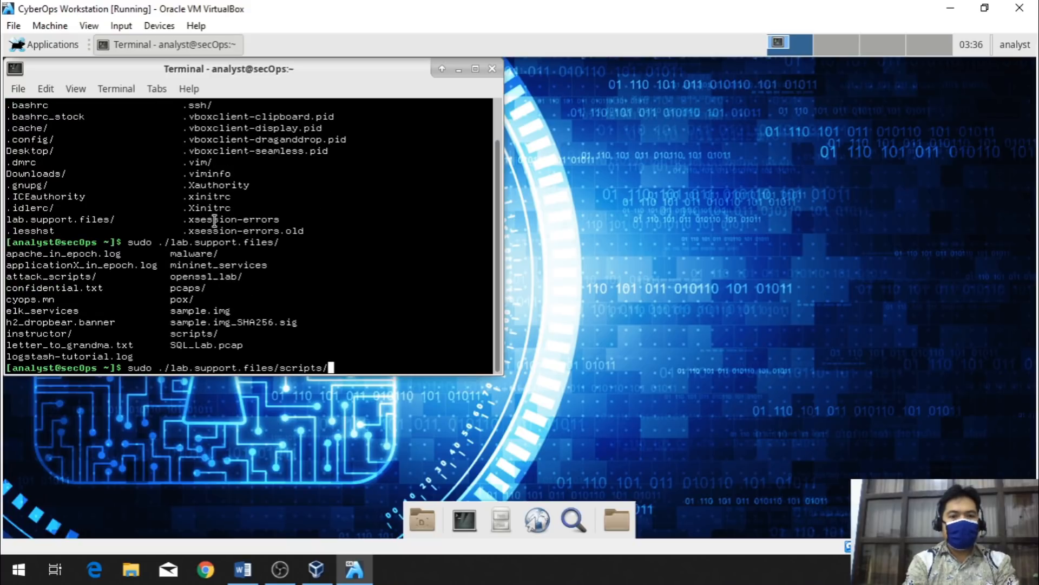
pyautogui.press('Tab')
pyautogui.press('Tab')
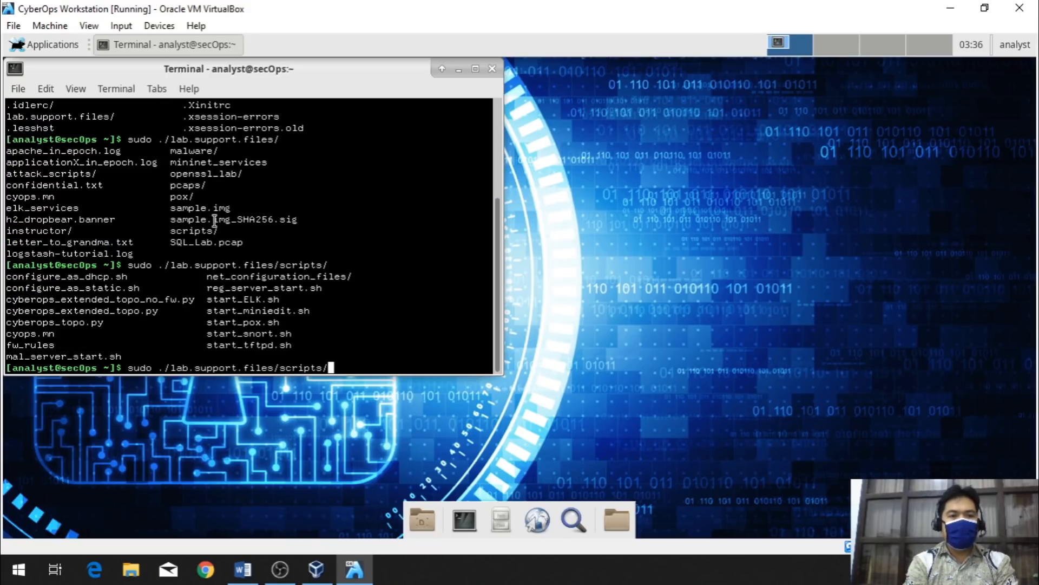
pyautogui.write('cy')
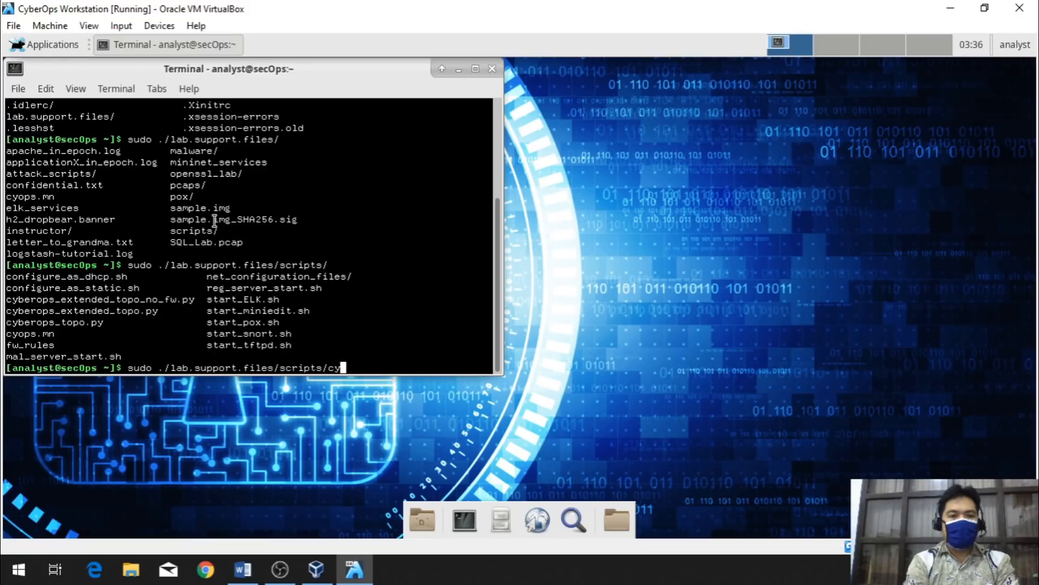
pyautogui.press('Tab')
pyautogui.write('t')
pyautogui.press('Tab')
pyautogui.press('Return')
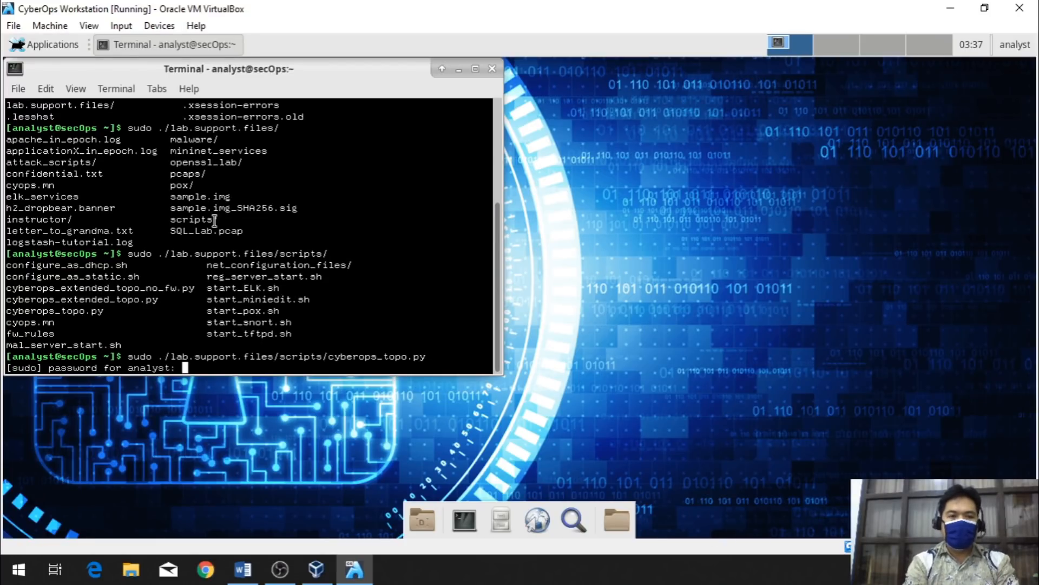
pyautogui.press('Return')
# - Move the terminal window towards the desktop's centre and examine the mininet startup output, including the routing table, links and configured hosts
pyautogui.moveTo(222, 74); pyautogui.dragTo(441, 75)
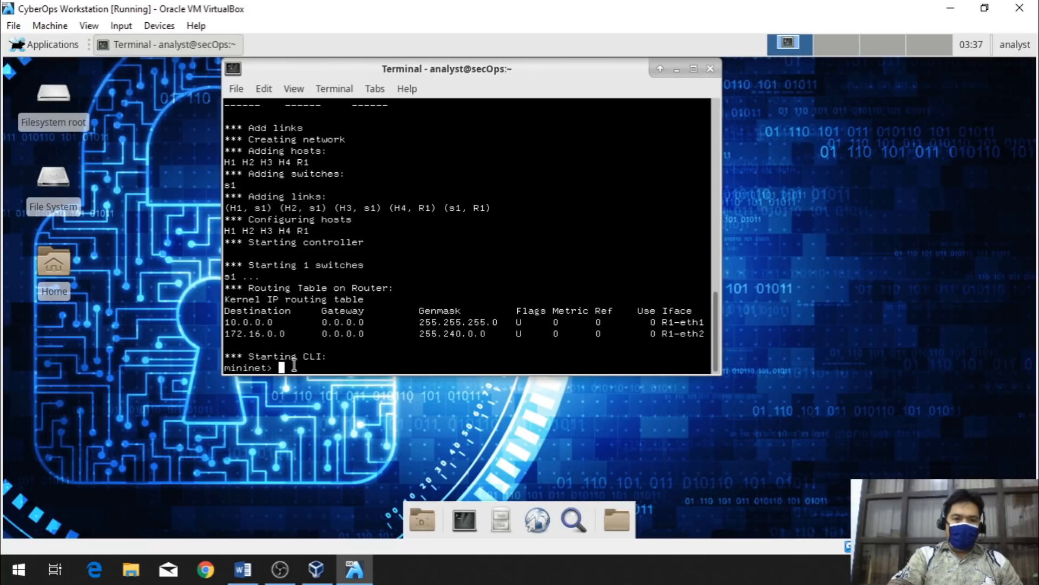
pyautogui.moveTo(324, 365); pyautogui.dragTo(226, 268)
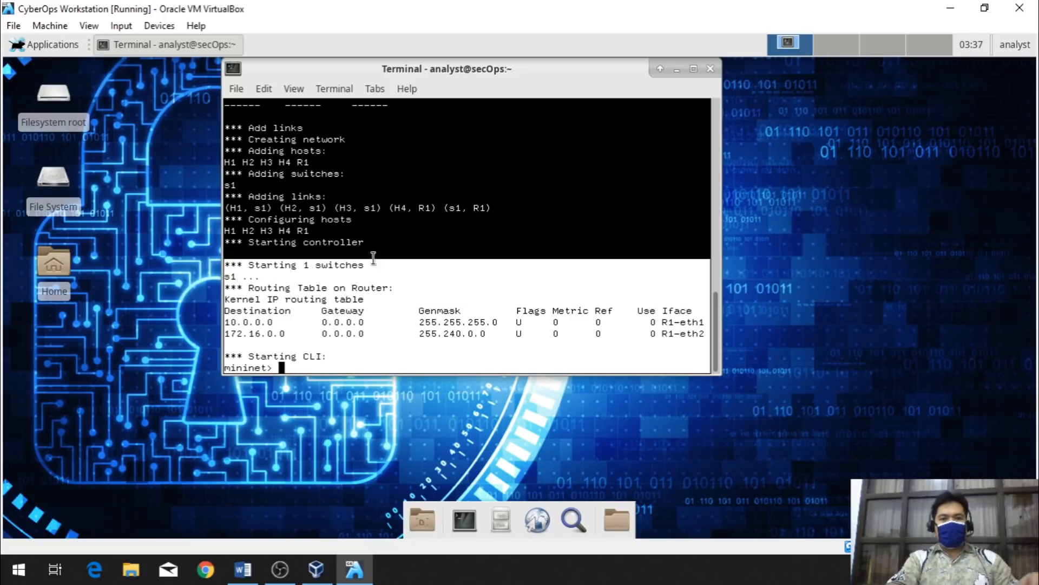
pyautogui.moveTo(493, 209); pyautogui.dragTo(225, 208)
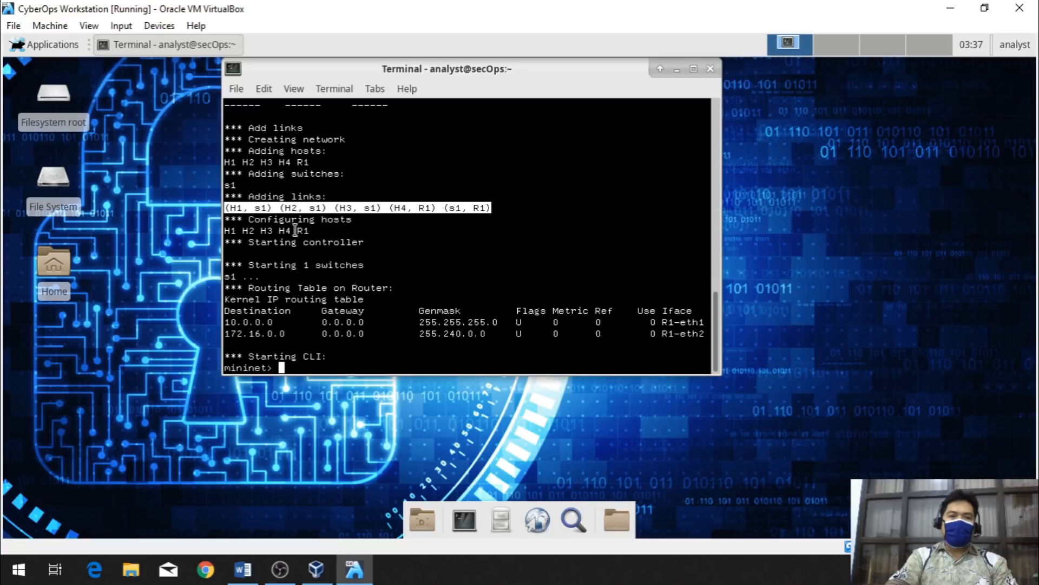
pyautogui.click(234, 226)
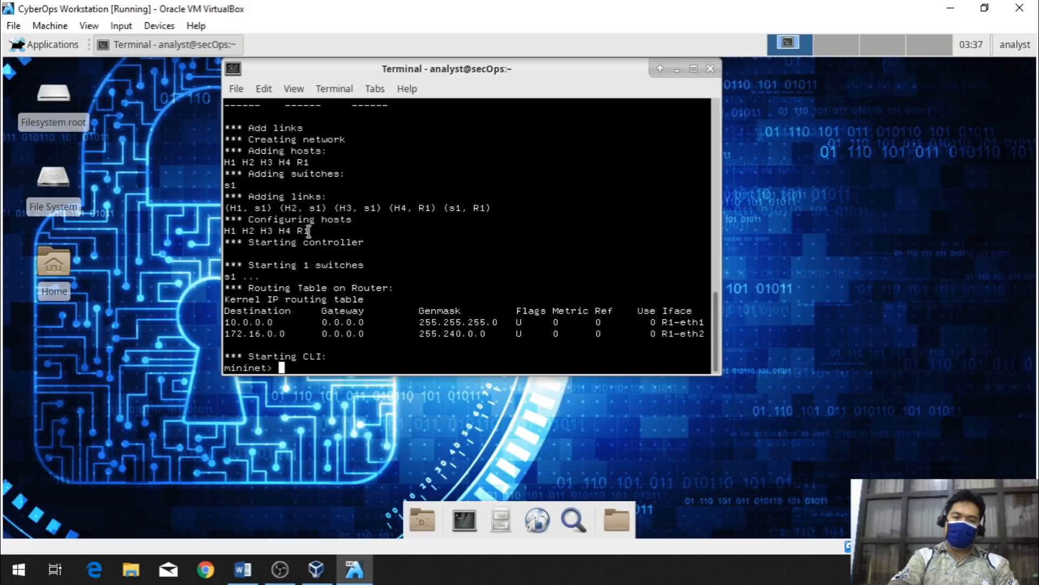
pyautogui.moveTo(309, 230); pyautogui.dragTo(228, 228)
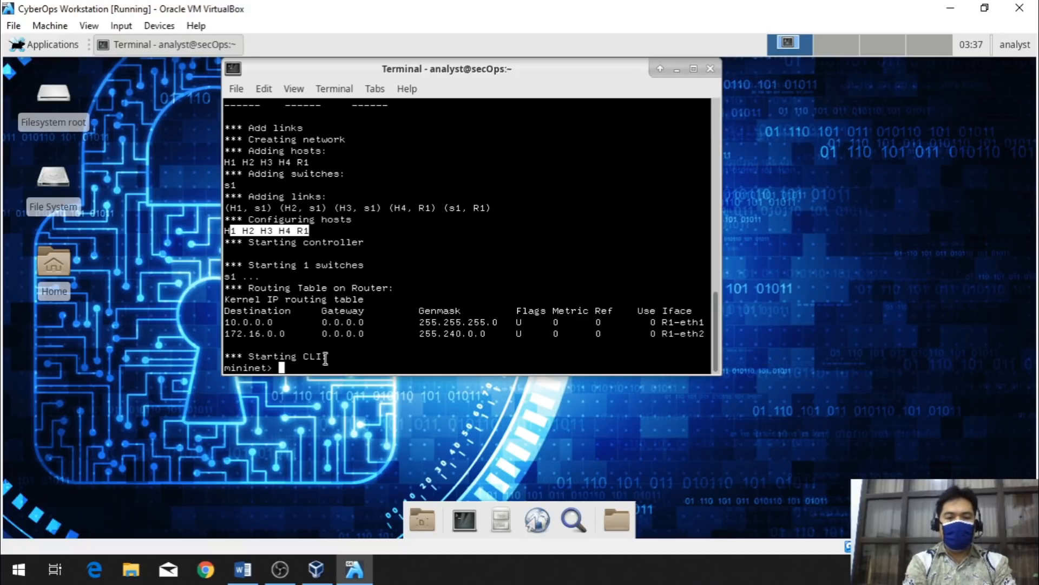
# - Open a terminal window for host H3 from the mininet prompt with xterm H3 and place it beside the mininet output
pyautogui.write('xterm')
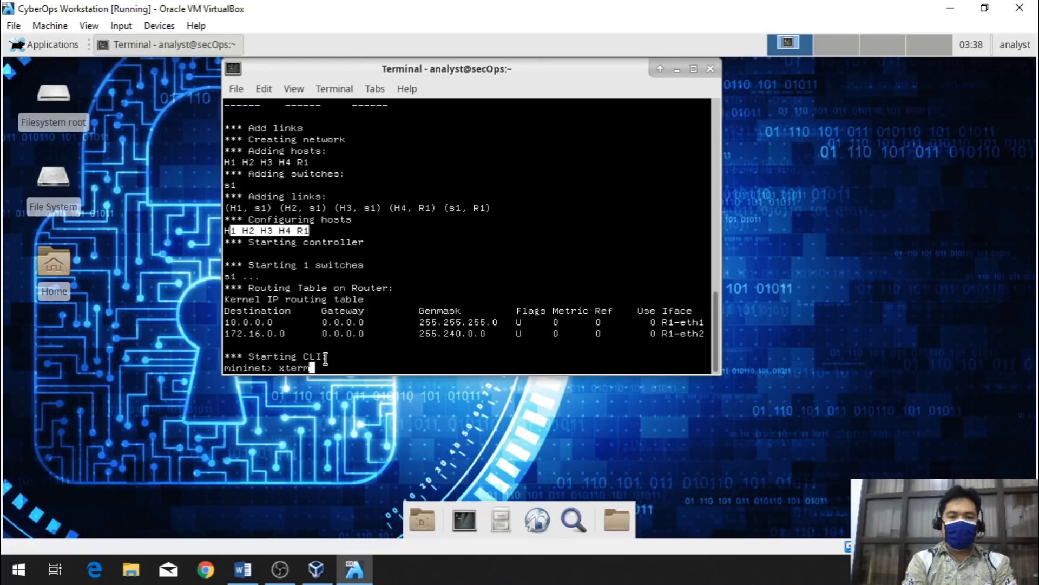
pyautogui.write(' H3')
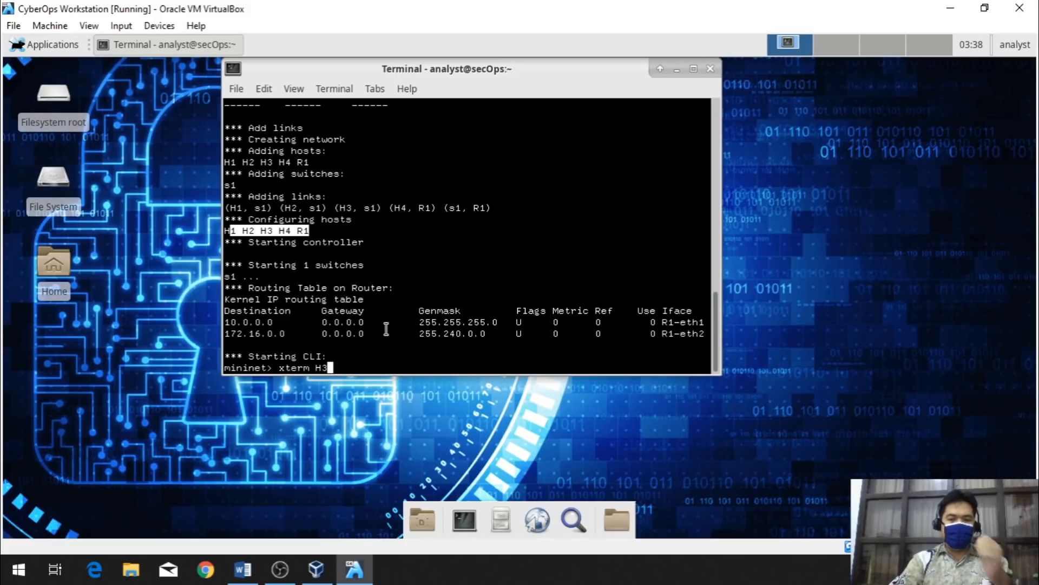
pyautogui.press('Return')
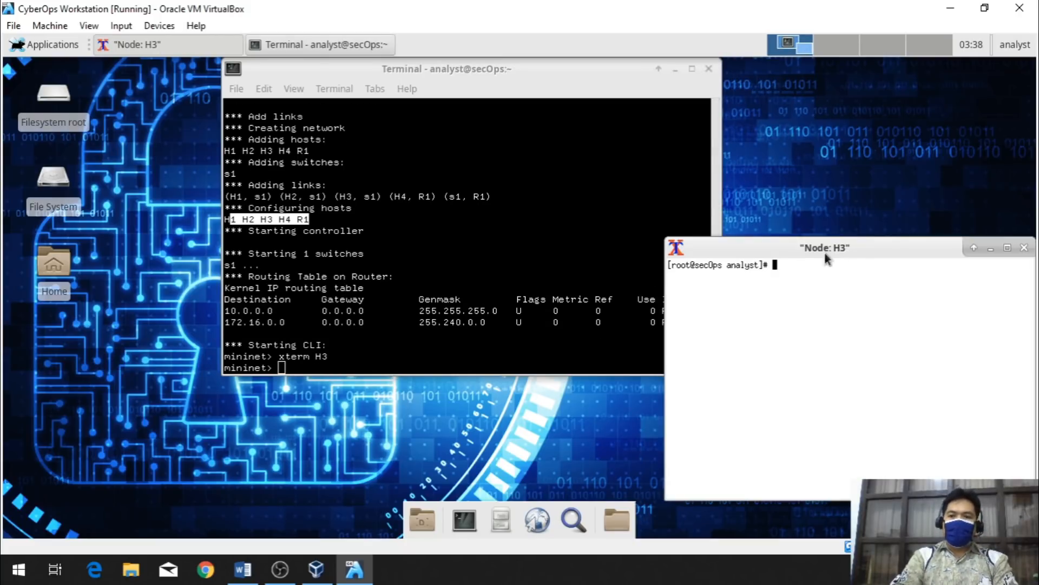
pyautogui.moveTo(885, 248); pyautogui.dragTo(708, 139)
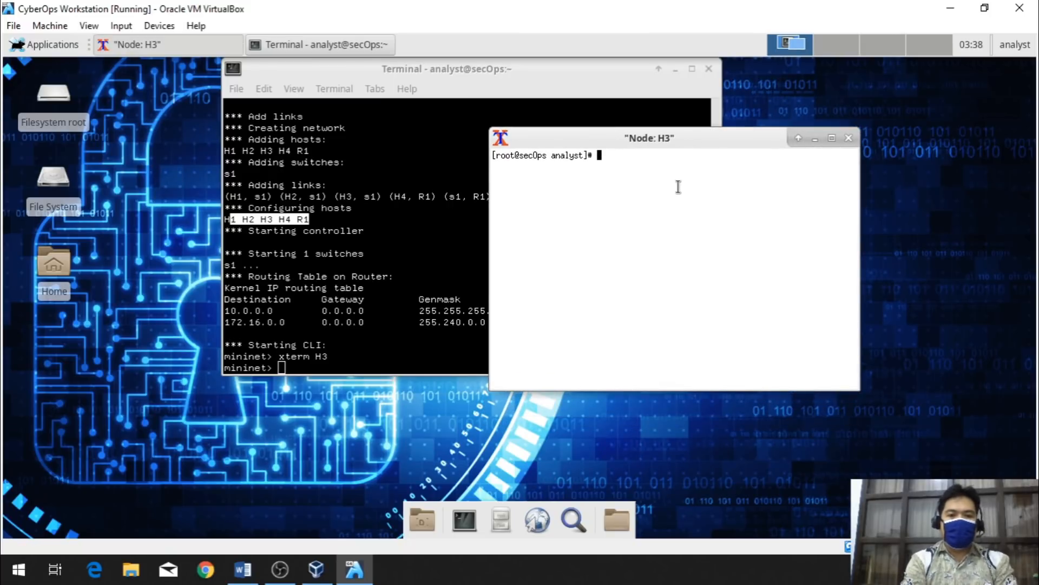
# - Run netstat -nr on node H3 and check the default gateway address in its routing table
pyautogui.write('net')
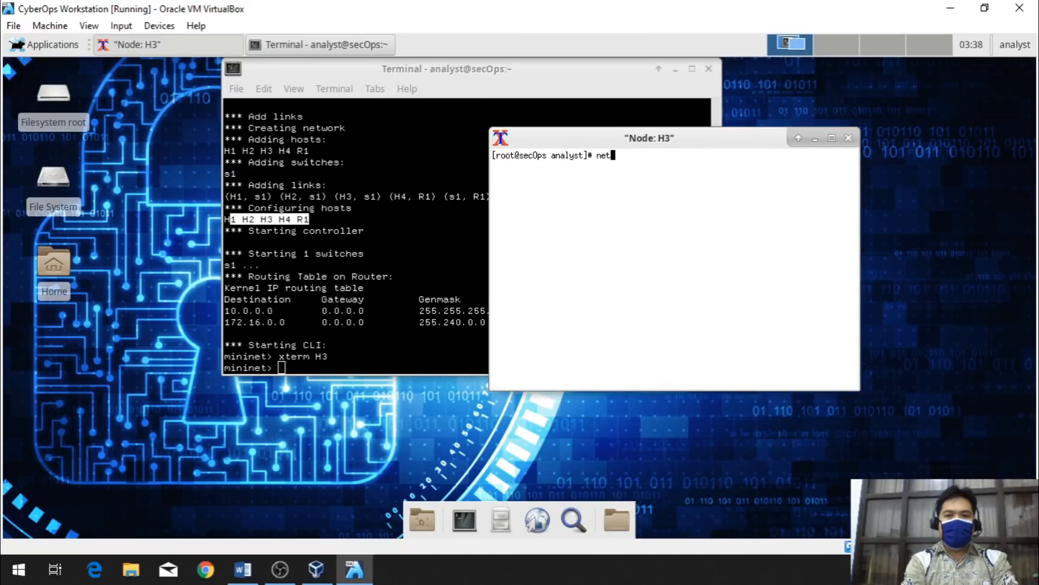
pyautogui.write('stat -nr')
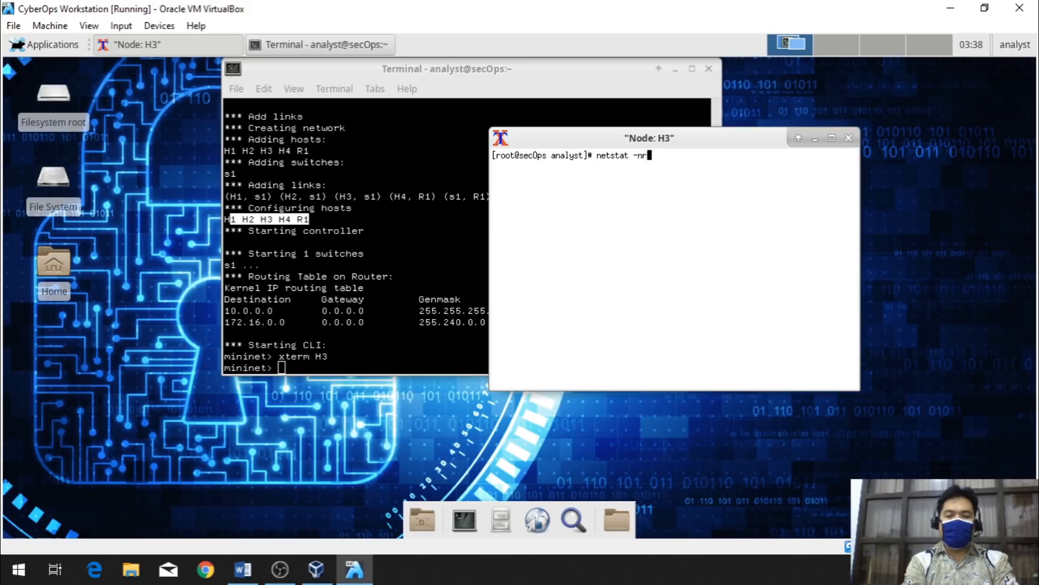
pyautogui.press('Return')
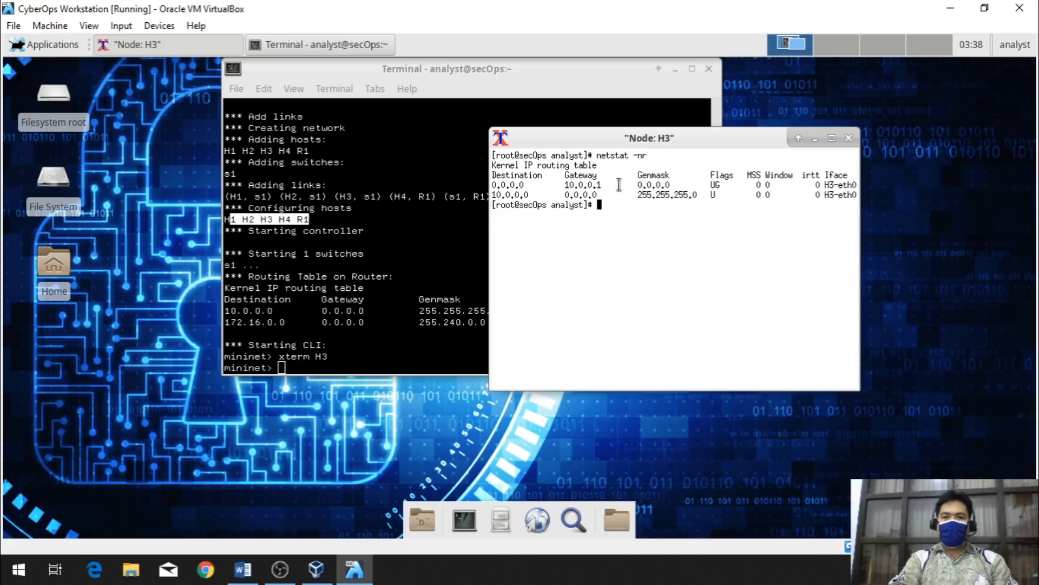
pyautogui.moveTo(603, 184); pyautogui.dragTo(564, 184)
pyautogui.click(621, 209)
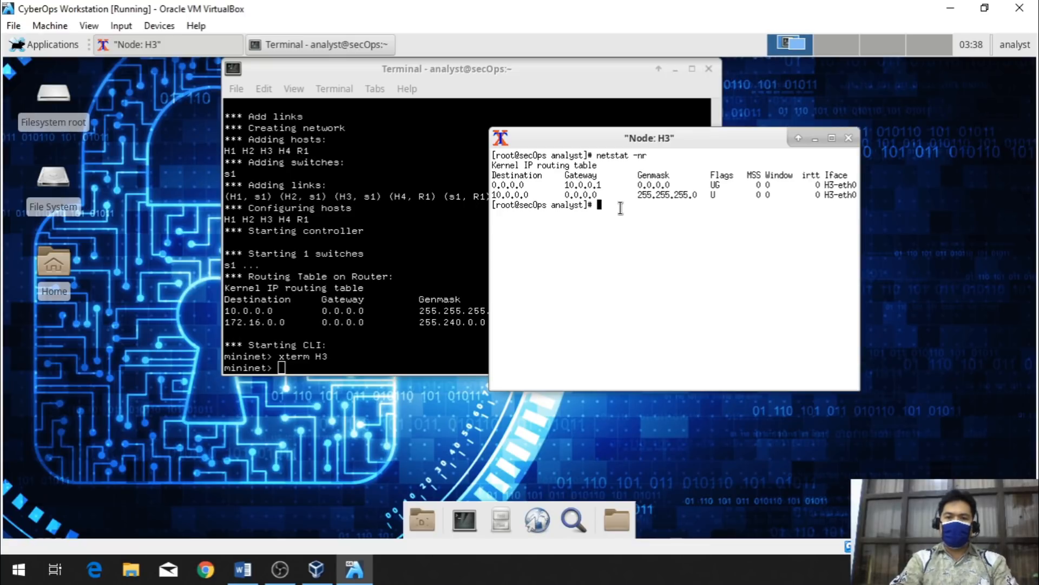
# - Run ifconfig on node H3 and check the IPv4 and IPv6 addresses of its H3-eth0 interface
pyautogui.write('ifconfig')
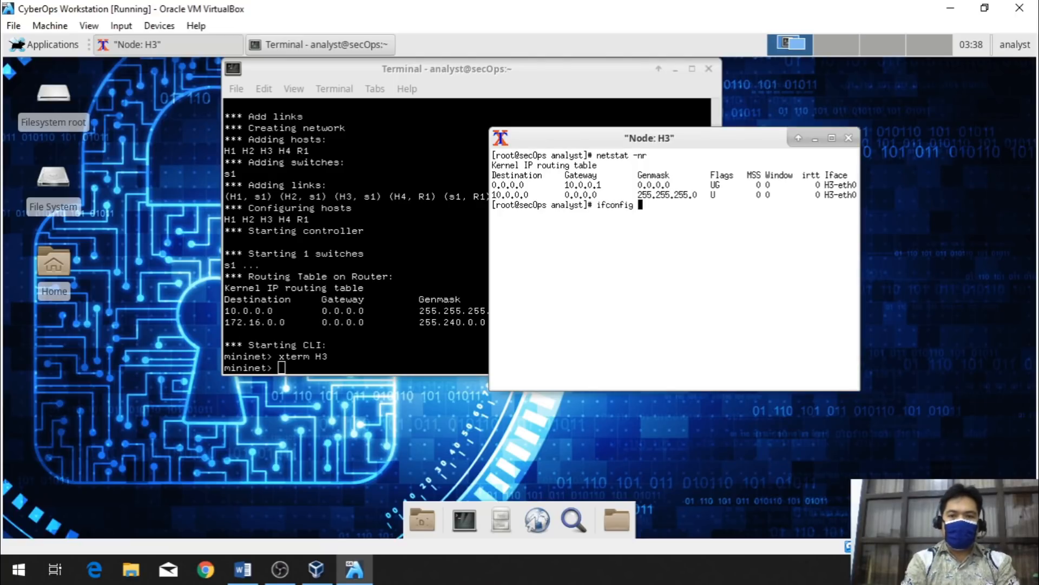
pyautogui.press('Return')
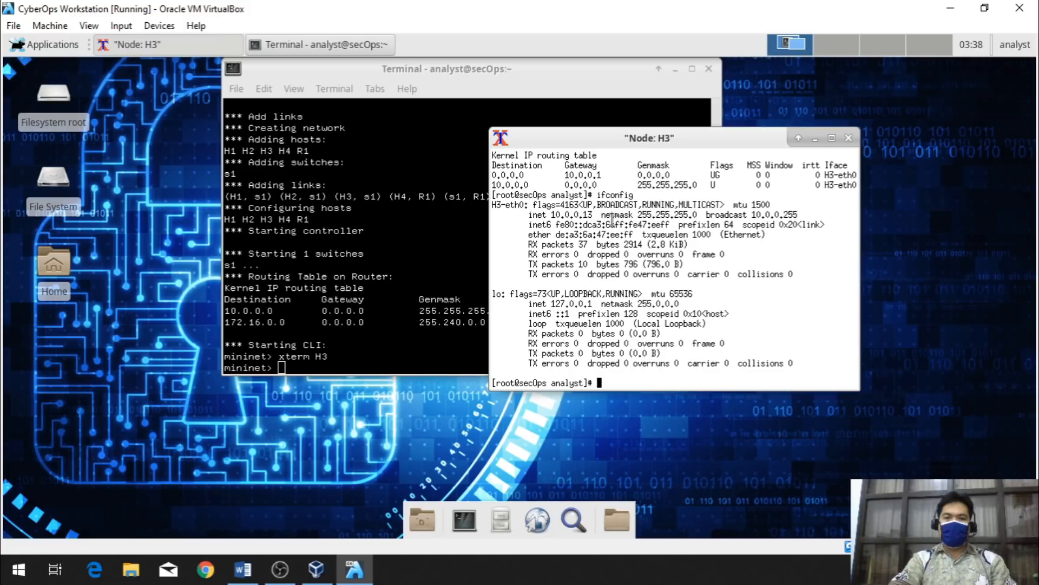
pyautogui.moveTo(554, 215); pyautogui.dragTo(596, 215)
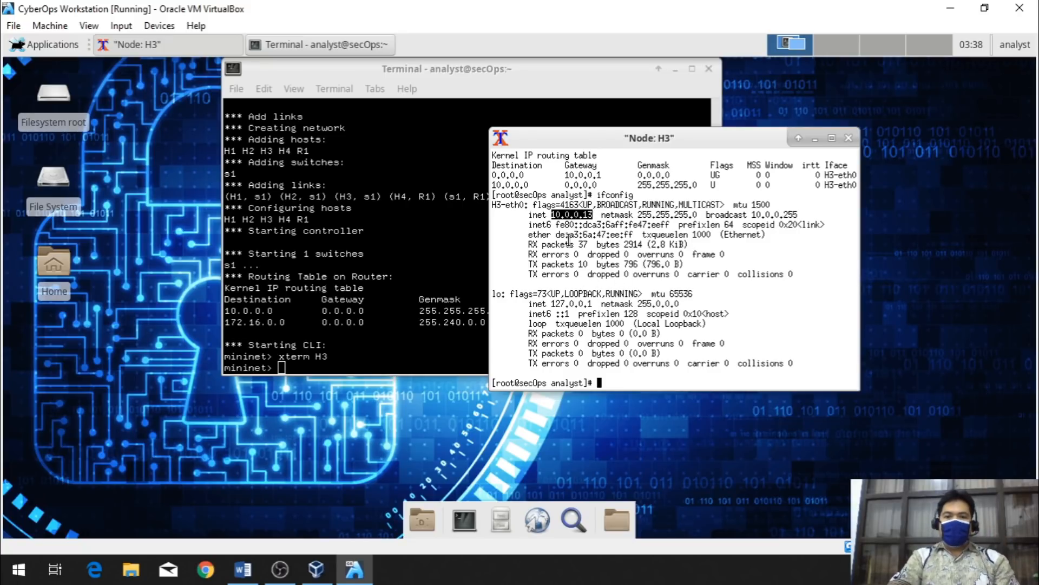
pyautogui.moveTo(556, 224); pyautogui.dragTo(672, 226)
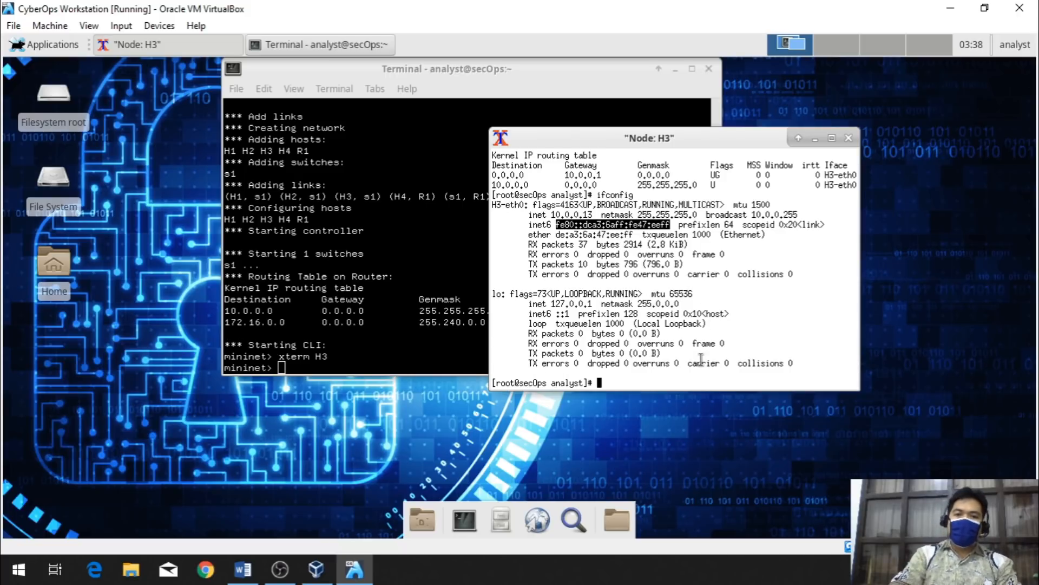
pyautogui.click(700, 380)
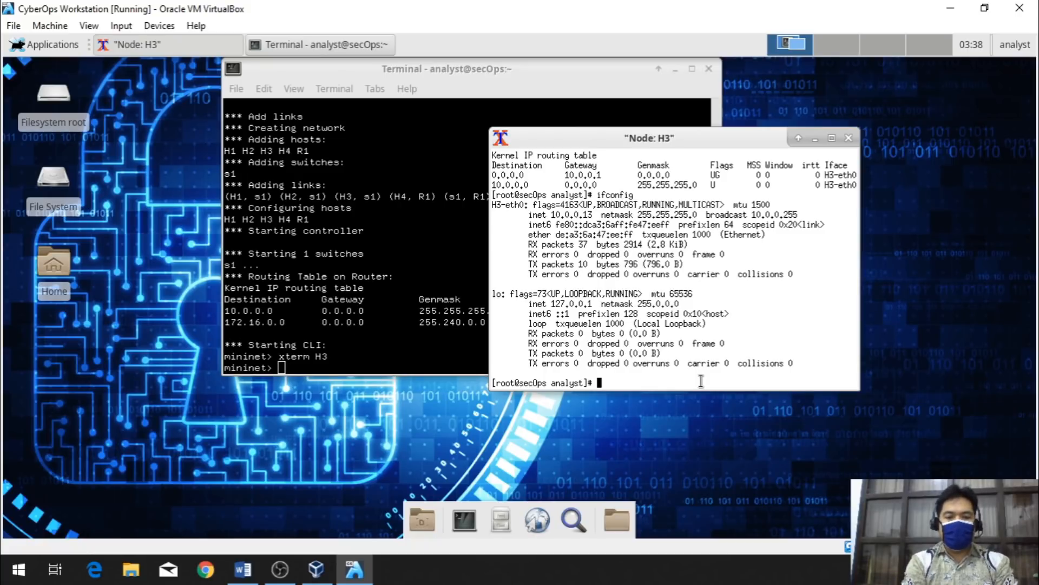
# - Launch Wireshark in the background from node H3 with wireshark-gtk & and dismiss the Lua loading error
pyautogui.write('wireshark-gtk ')
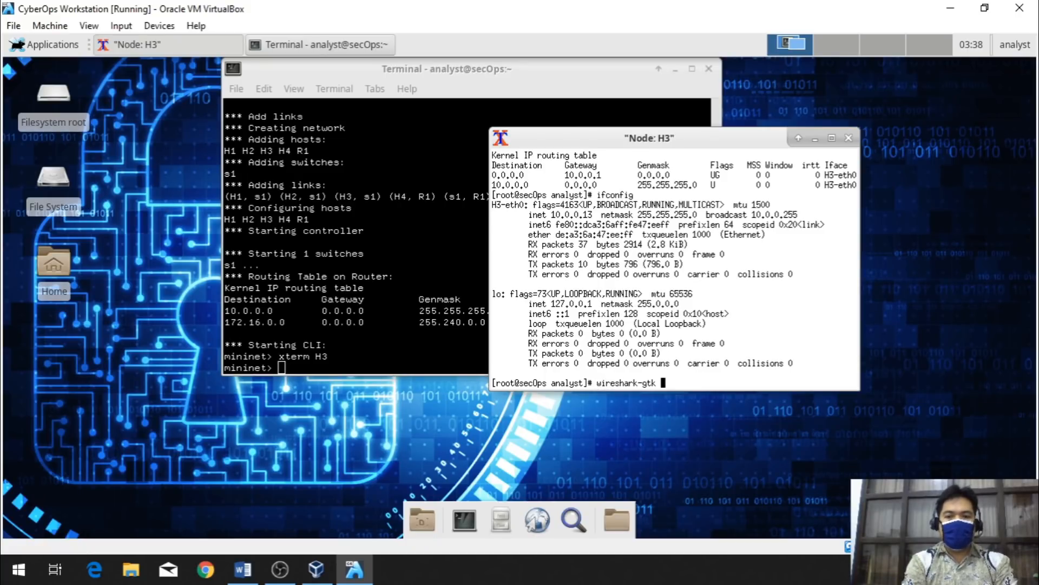
pyautogui.write('&')
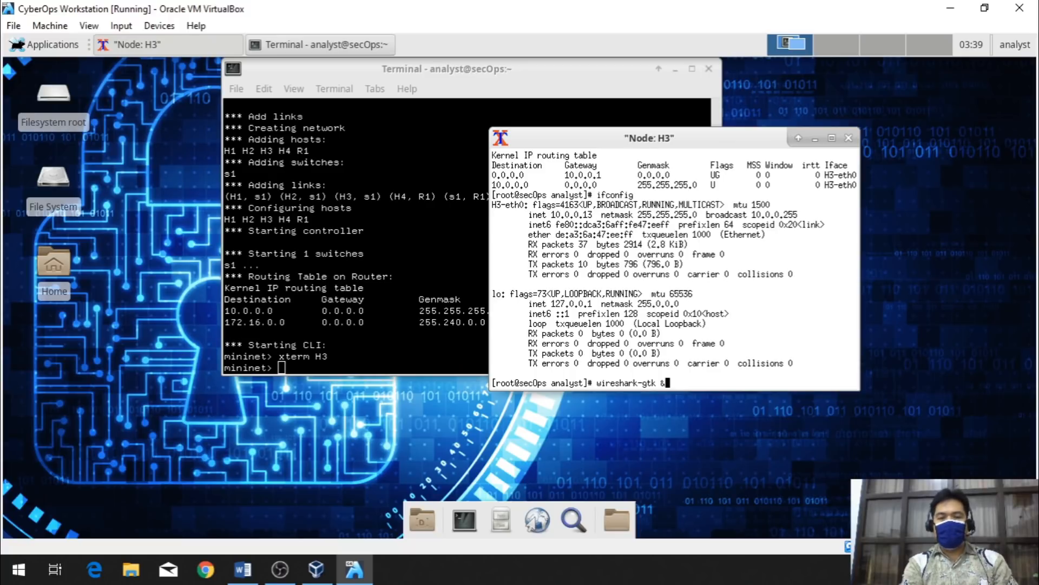
pyautogui.press('Return')
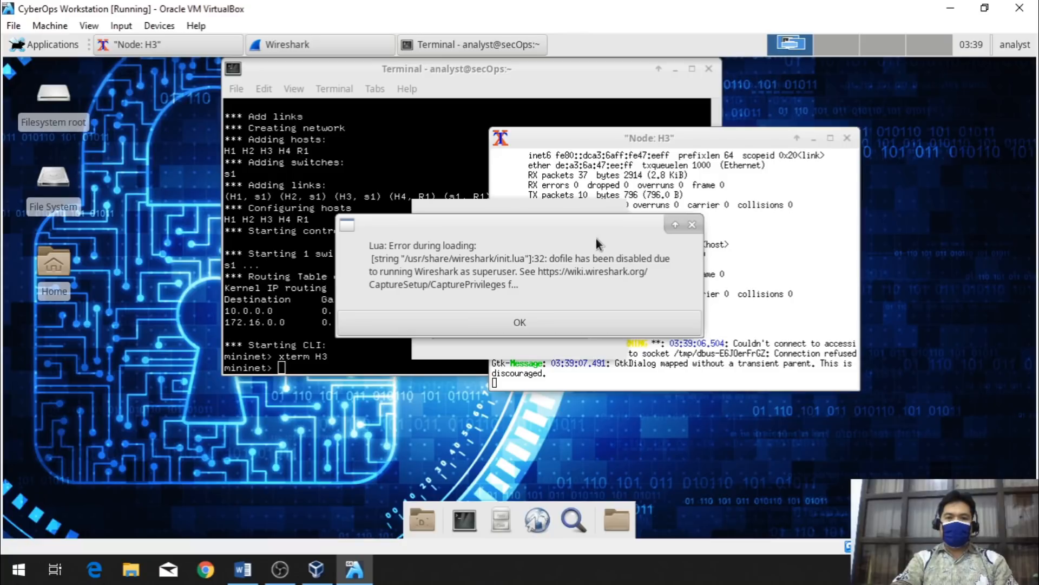
pyautogui.click(544, 324)
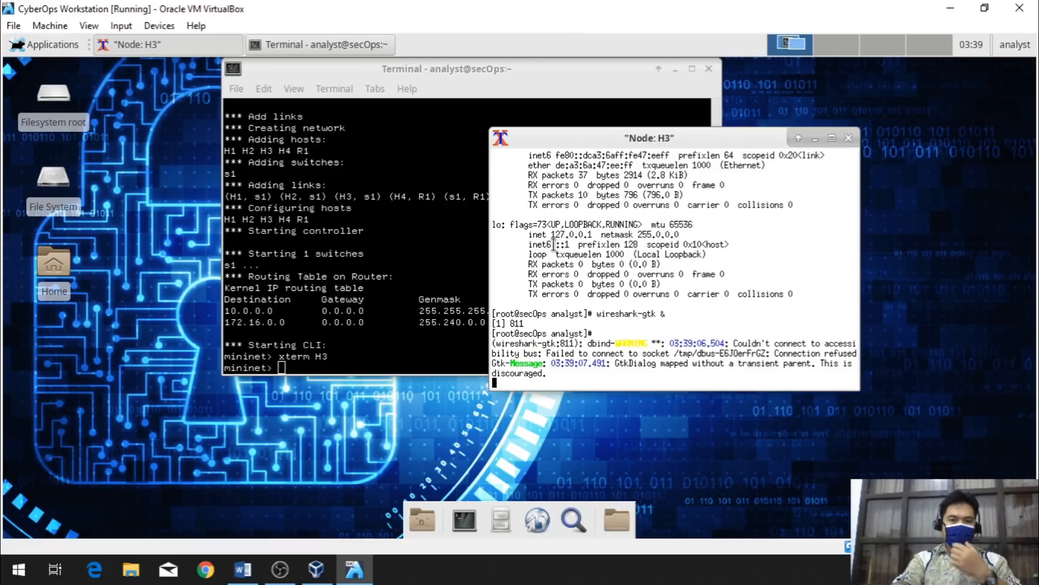
pyautogui.click(331, 427)
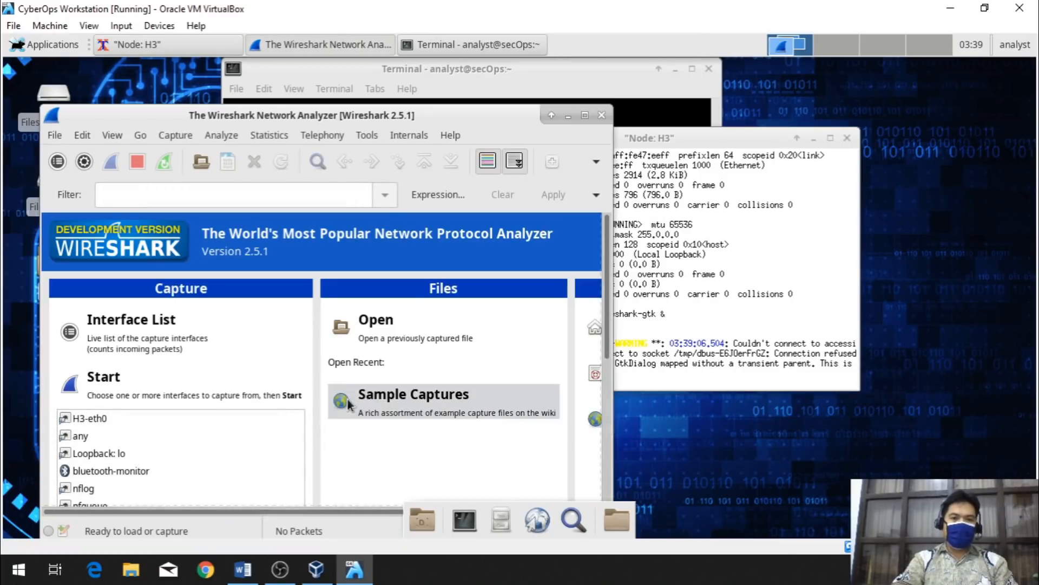
# - Arrange the Wireshark and Node: H3 windows side by side so they do not overlap
pyautogui.moveTo(701, 142); pyautogui.dragTo(849, 158)
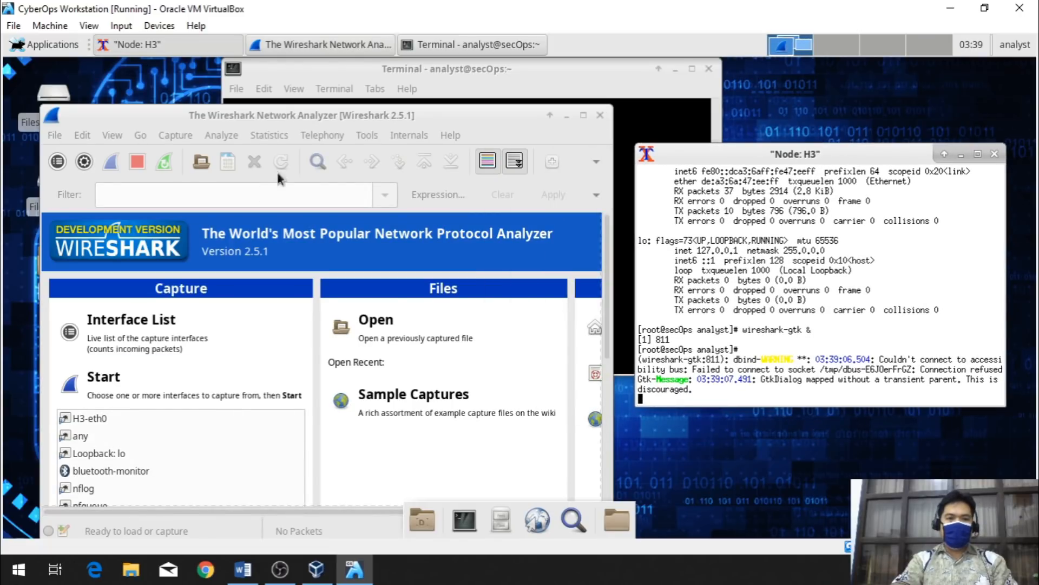
pyautogui.moveTo(340, 114); pyautogui.dragTo(336, 94)
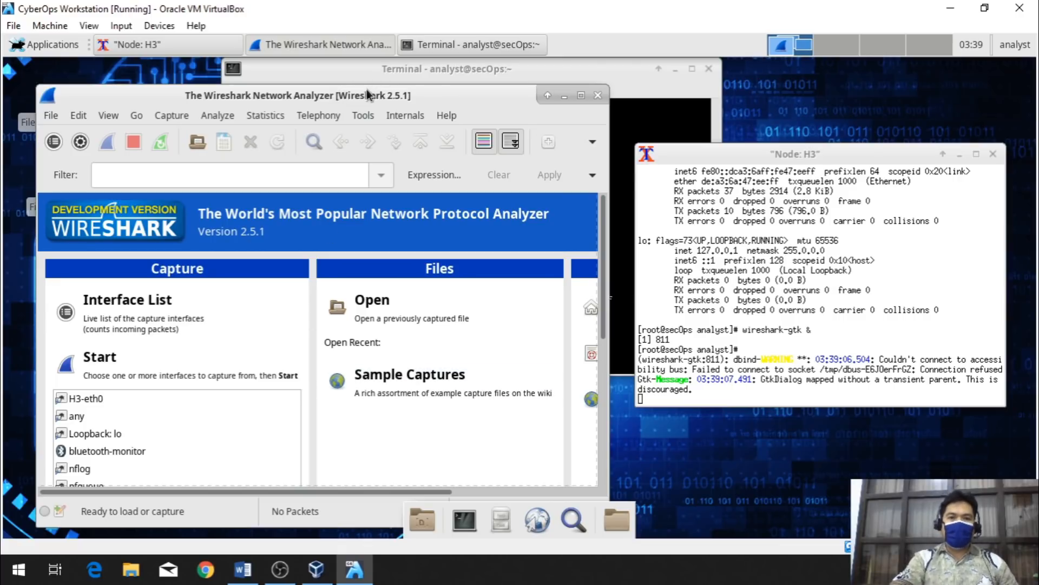
pyautogui.moveTo(365, 92); pyautogui.dragTo(350, 85)
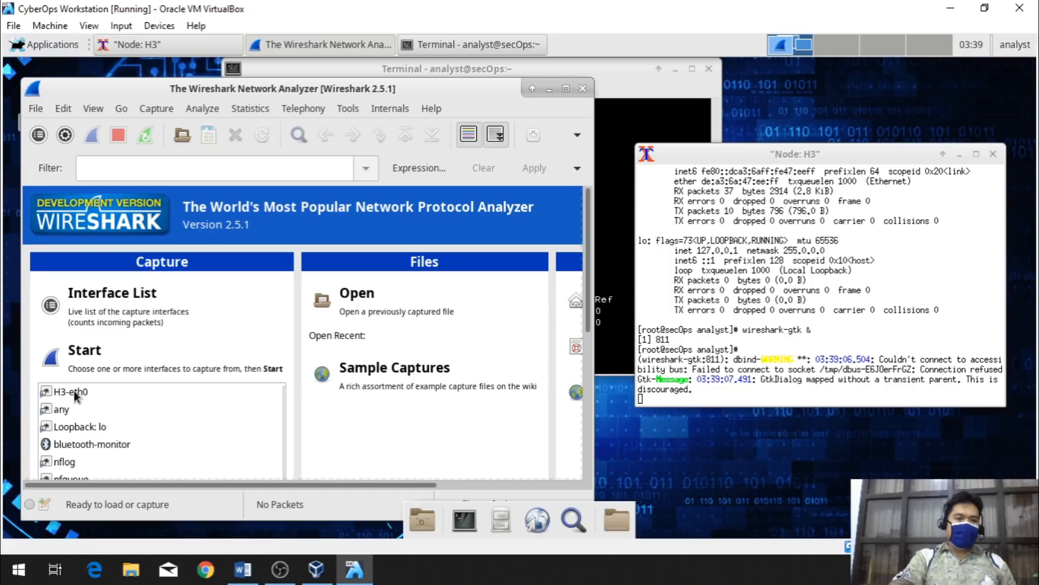
# - Select the H3-eth0 interface in Wireshark, match its name against H3's ifconfig output, and start a live capture on it
pyautogui.scroll(-2, 74, 393)
pyautogui.scroll(2, 74, 393)
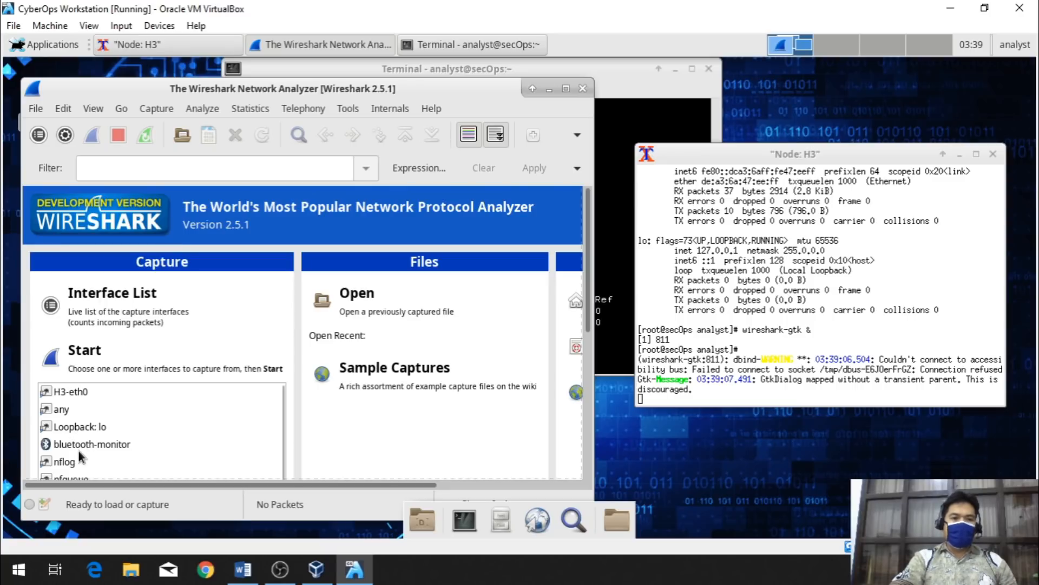
pyautogui.click(74, 392)
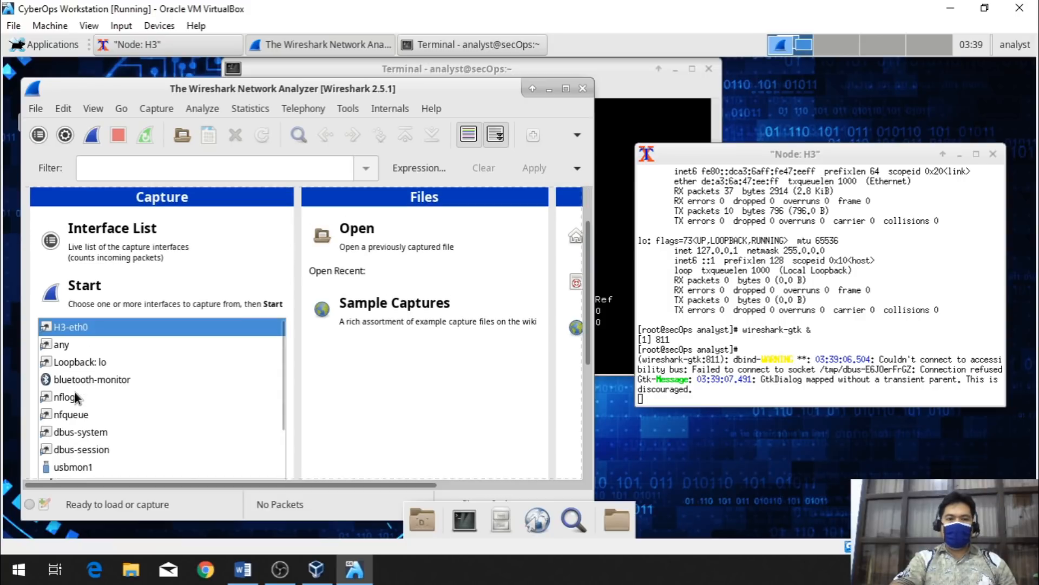
pyautogui.click(929, 297)
pyautogui.scroll(2, 929, 296)
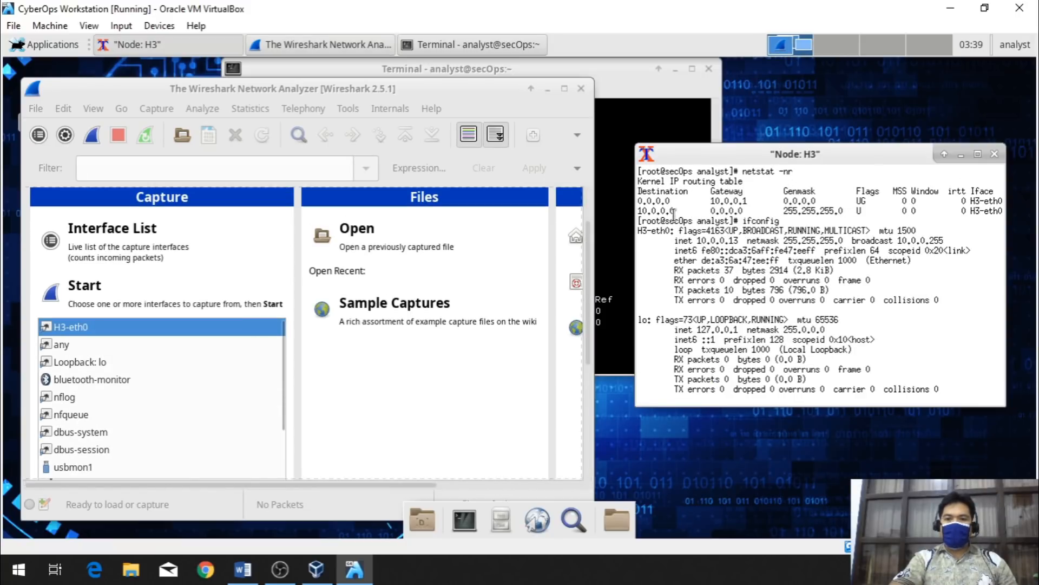
pyautogui.moveTo(672, 232); pyautogui.dragTo(638, 232)
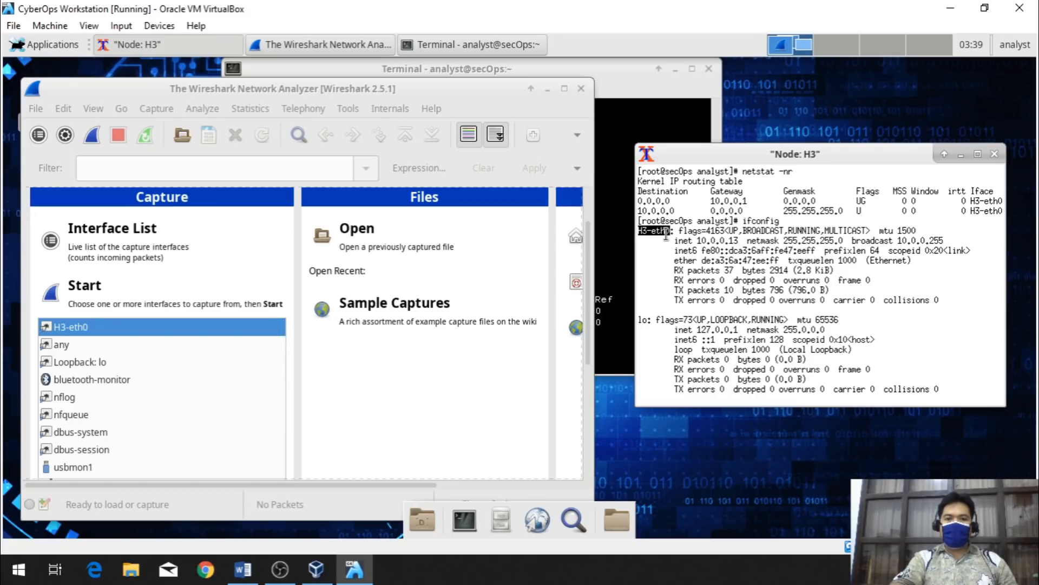
pyautogui.click(105, 295)
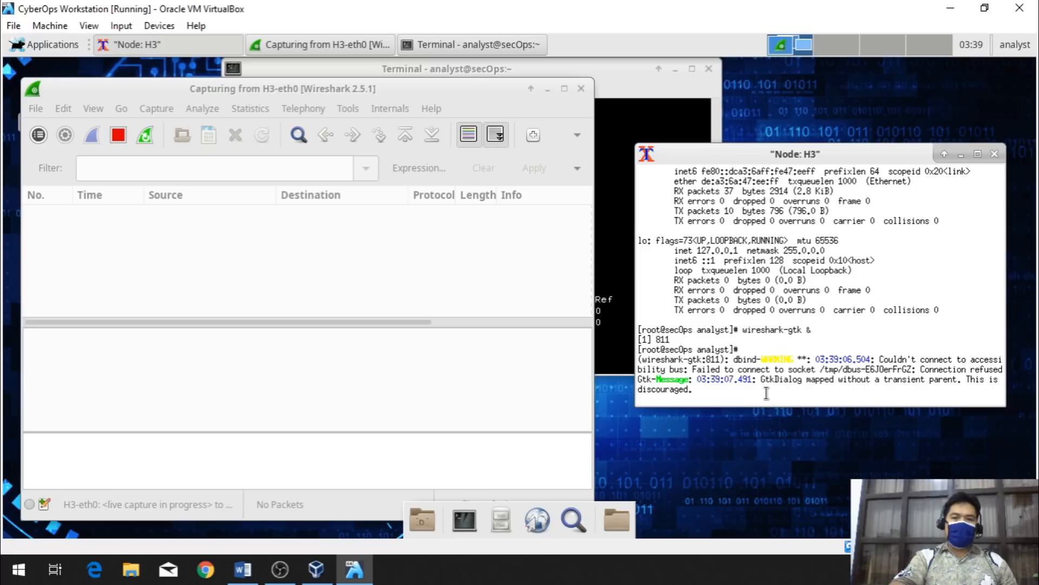
# - Run netstat -nr again at a fresh prompt on node H3 to look up the default gateway
pyautogui.press('Return')
pyautogui.press('Return')
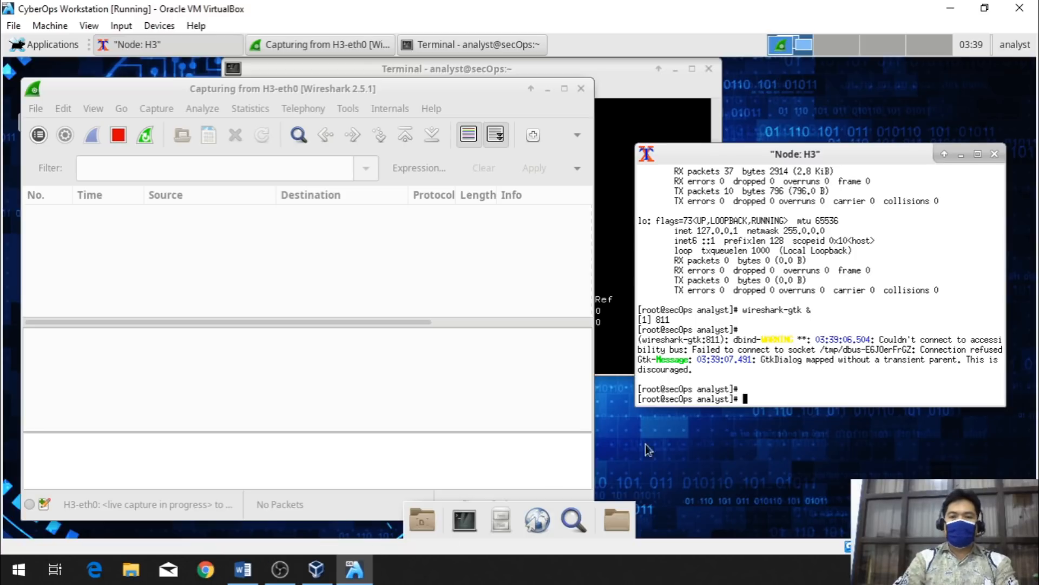
pyautogui.write('p')
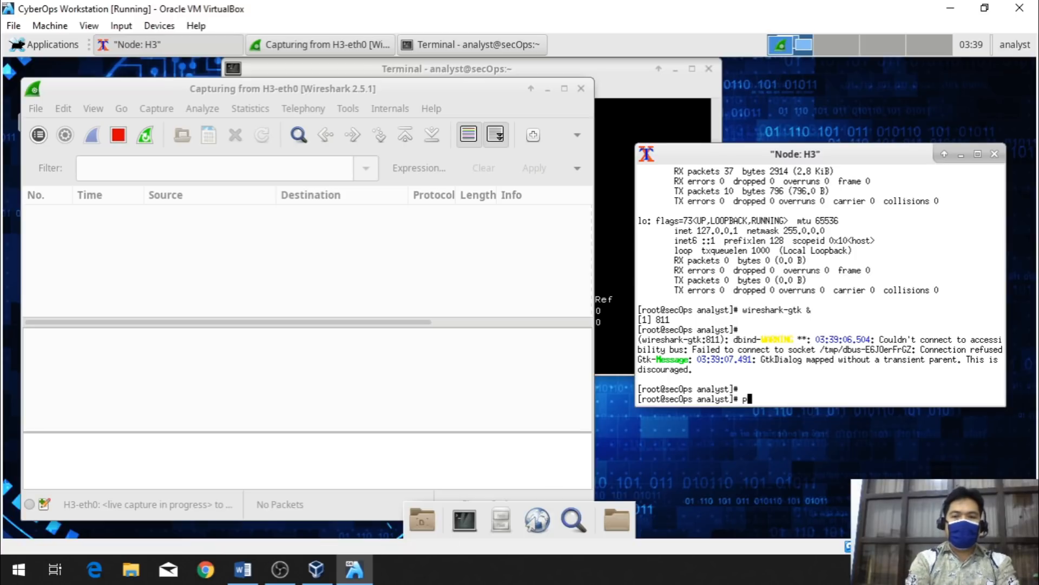
pyautogui.press('BackSpace')
pyautogui.write('netstat ')
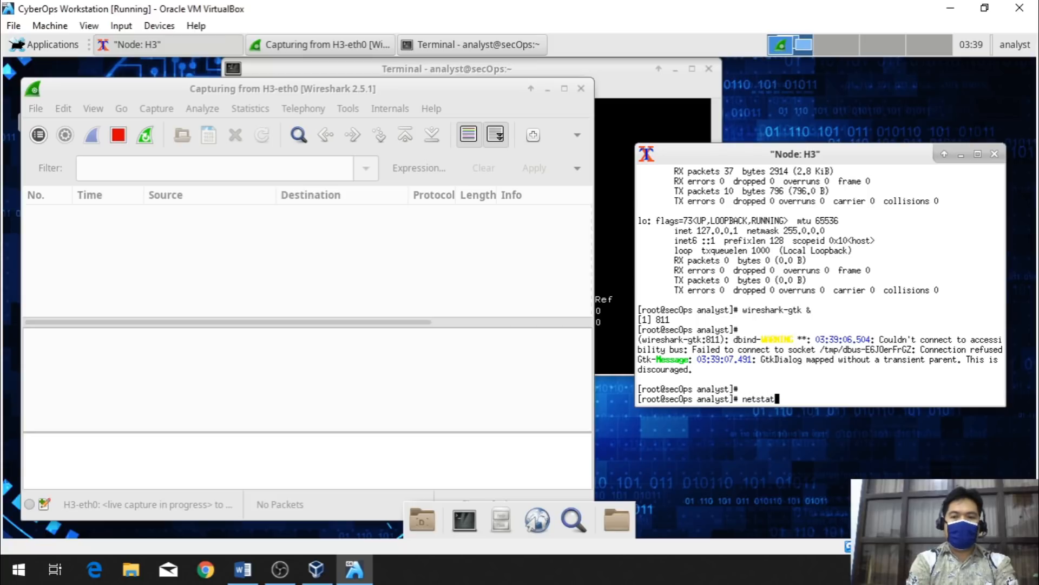
pyautogui.write('-nr')
pyautogui.press('Return')
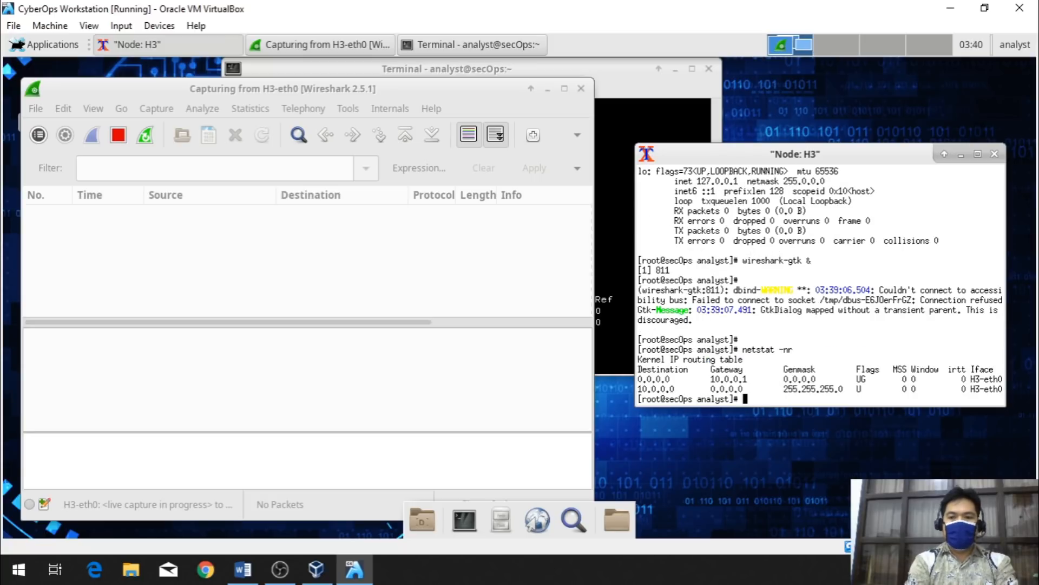
# - Ping the default gateway 10.0.0.1 from node H3 and move the capture window up the desktop while packets arrive
pyautogui.write('ping 10.')
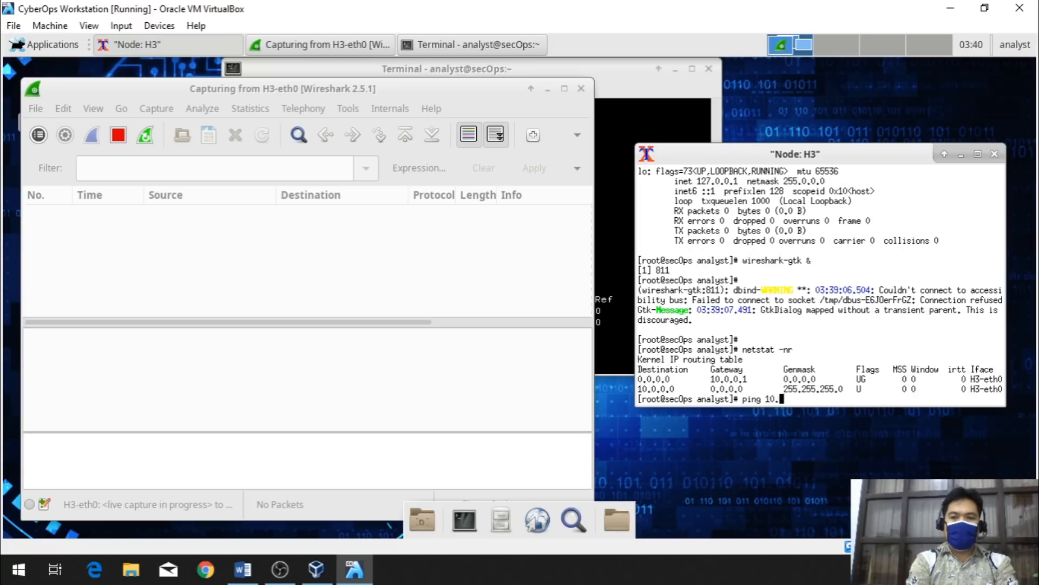
pyautogui.write('0.0.1')
pyautogui.press('Return')
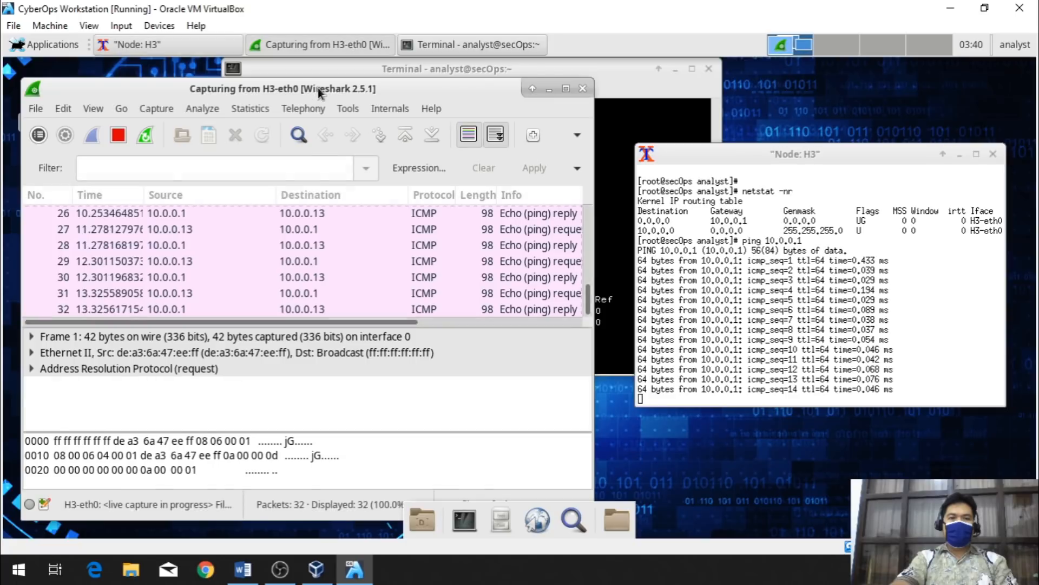
pyautogui.moveTo(317, 88); pyautogui.dragTo(336, 70)
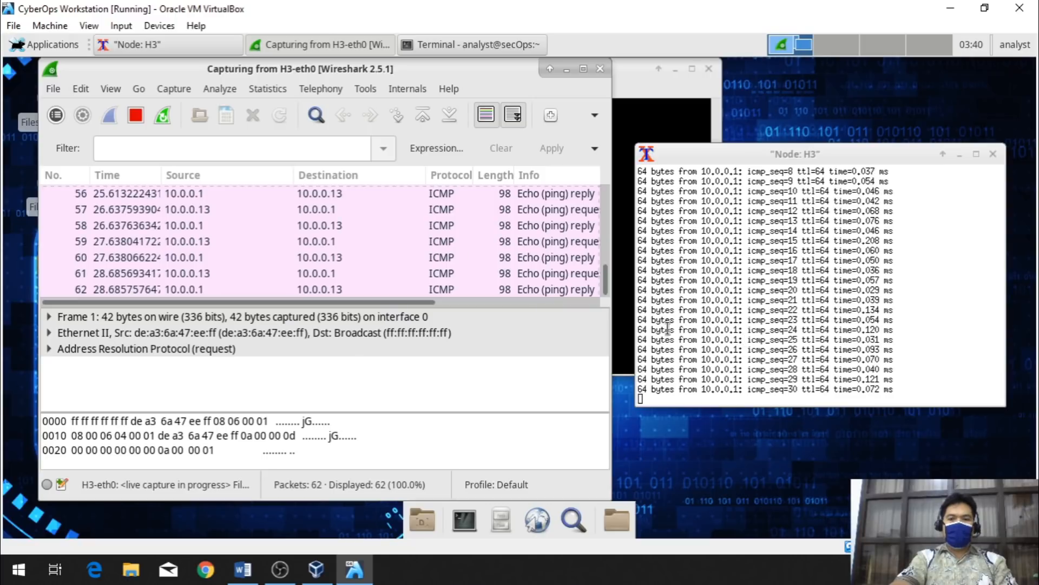
# - Stop the running ping on node H3 and check the transmitted packet count in its statistics
pyautogui.click(693, 326)
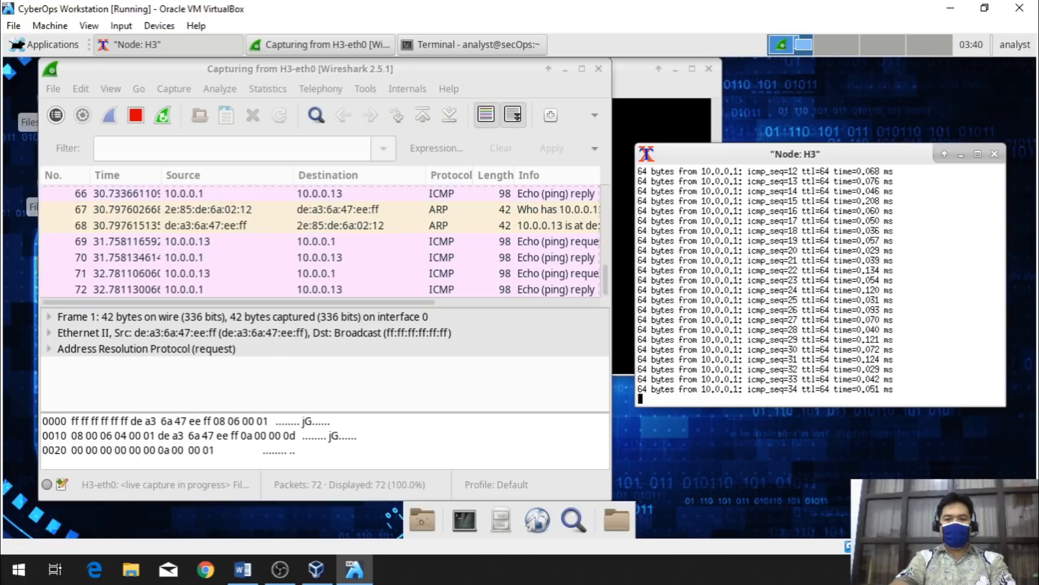
pyautogui.hotkey('ctrl', 'c')
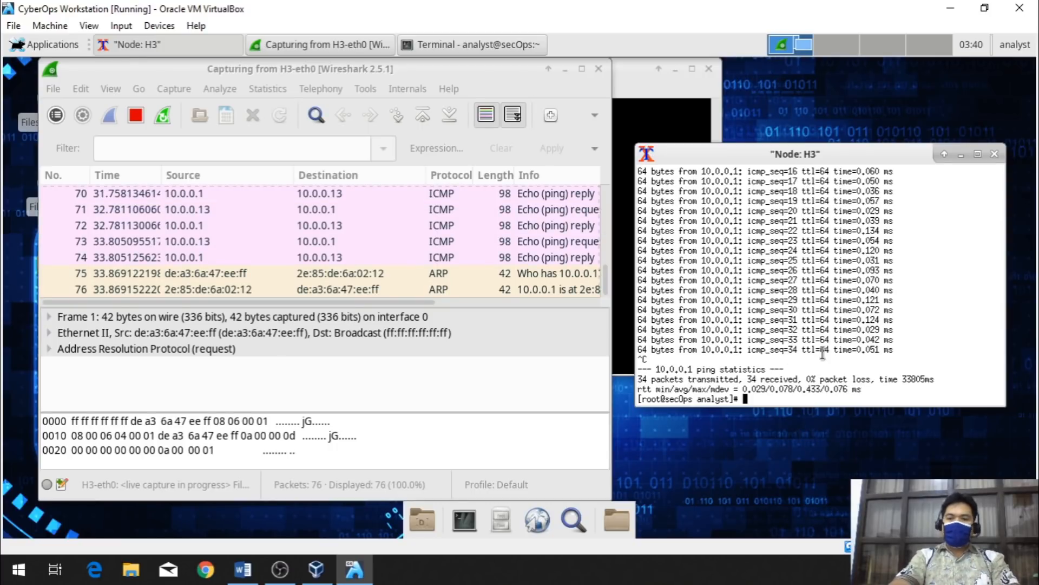
pyautogui.doubleClick(644, 379)
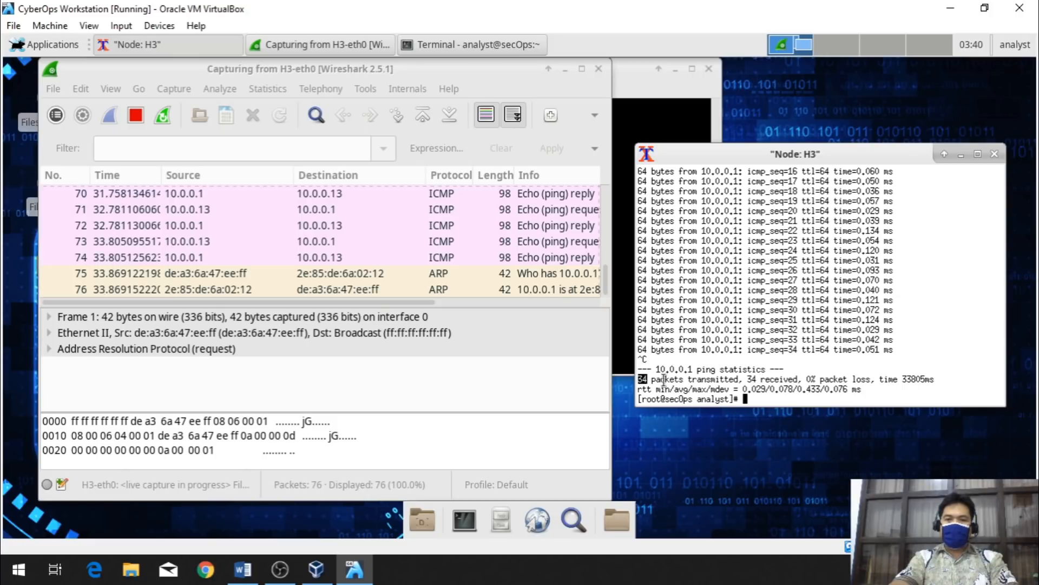
# - Select packet 74, the echo reply from 10.0.0.1 to 10.0.0.13, and examine the surrounding ICMP and ARP packets
pyautogui.click(607, 282)
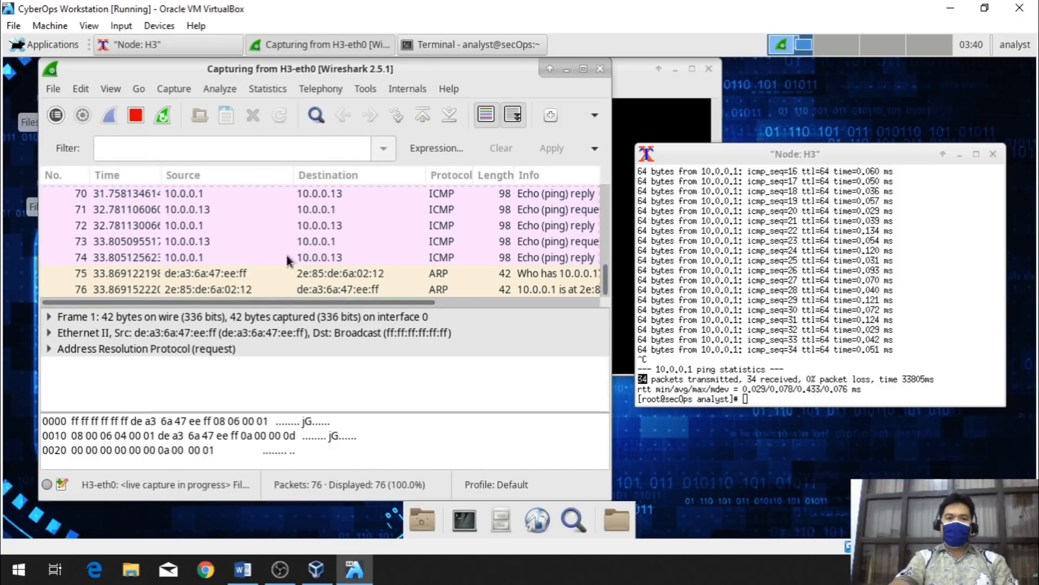
pyautogui.click(130, 259)
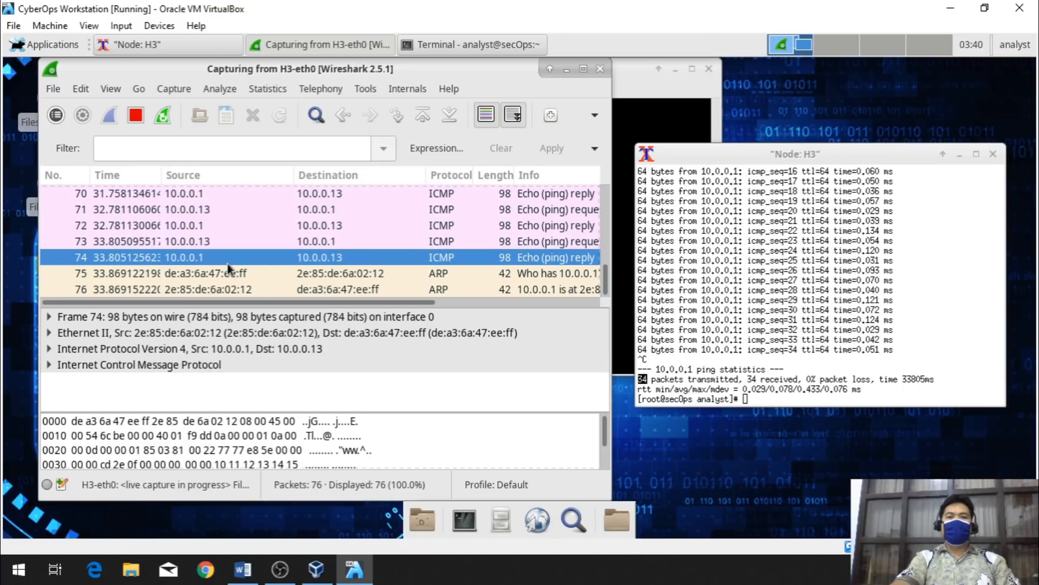
pyautogui.scroll(2, 235, 263)
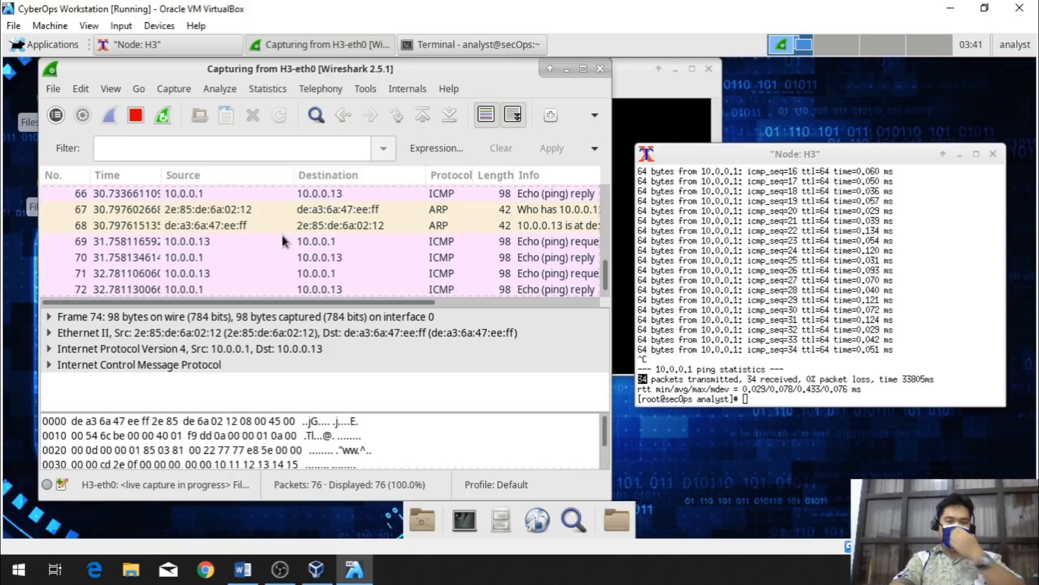
# - Switch to the Word lab document to review the Mininet topology diagram, and return to the virtual machine
pyautogui.click(243, 569)
pyautogui.scroll(4, 474, 344)
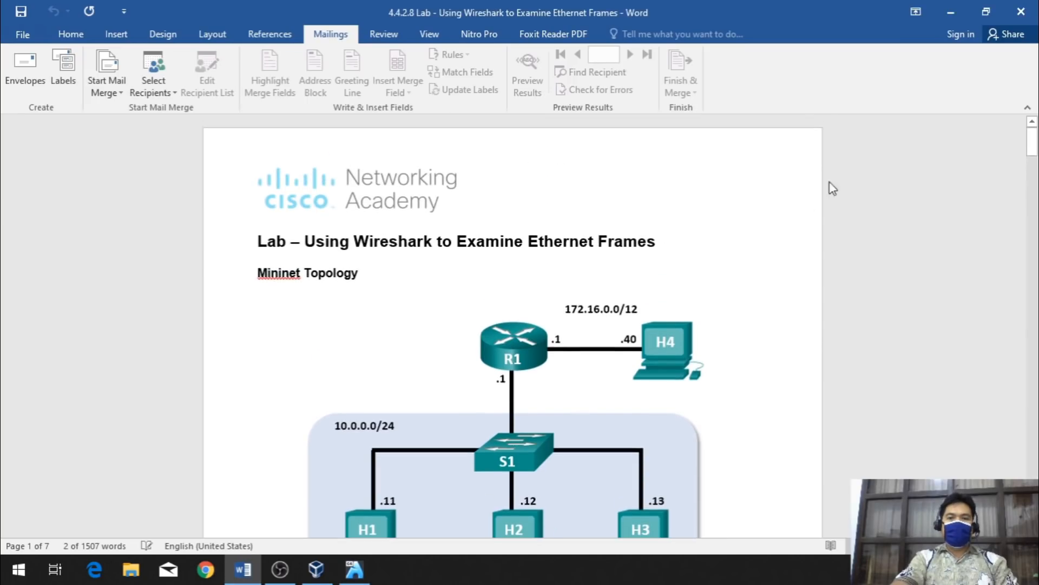
pyautogui.click(950, 11)
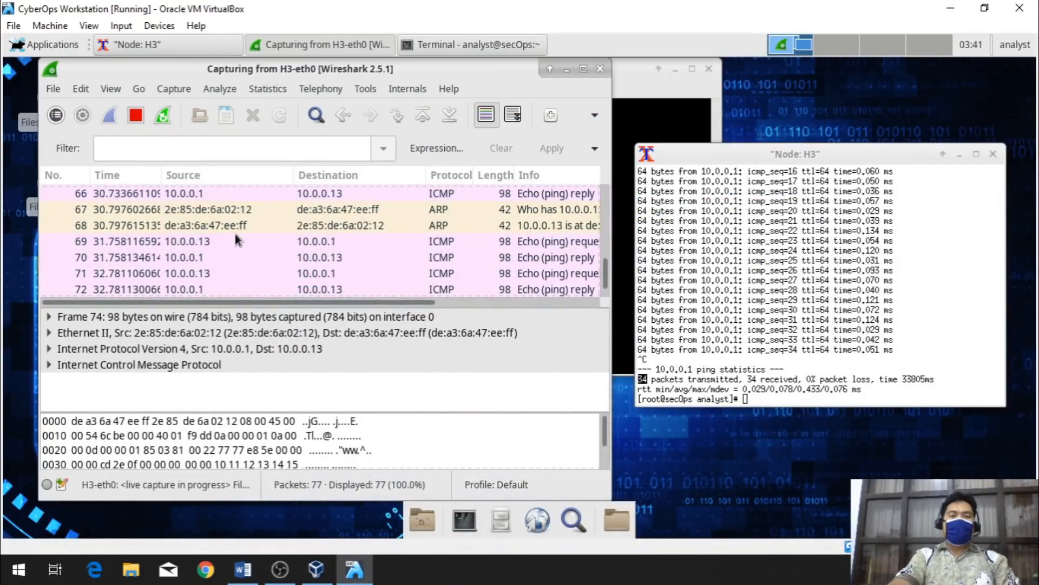
# - Apply the display filter icmp to the packets captured on H3-eth0
pyautogui.scroll(2, 604, 235)
pyautogui.moveTo(605, 261); pyautogui.dragTo(607, 196)
pyautogui.click(221, 148)
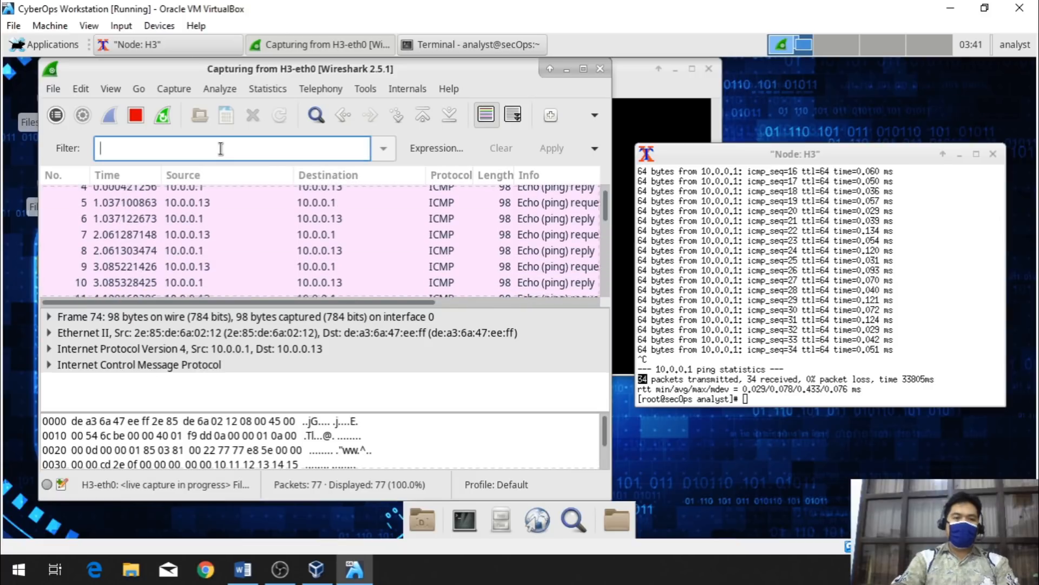
pyautogui.write('icmp')
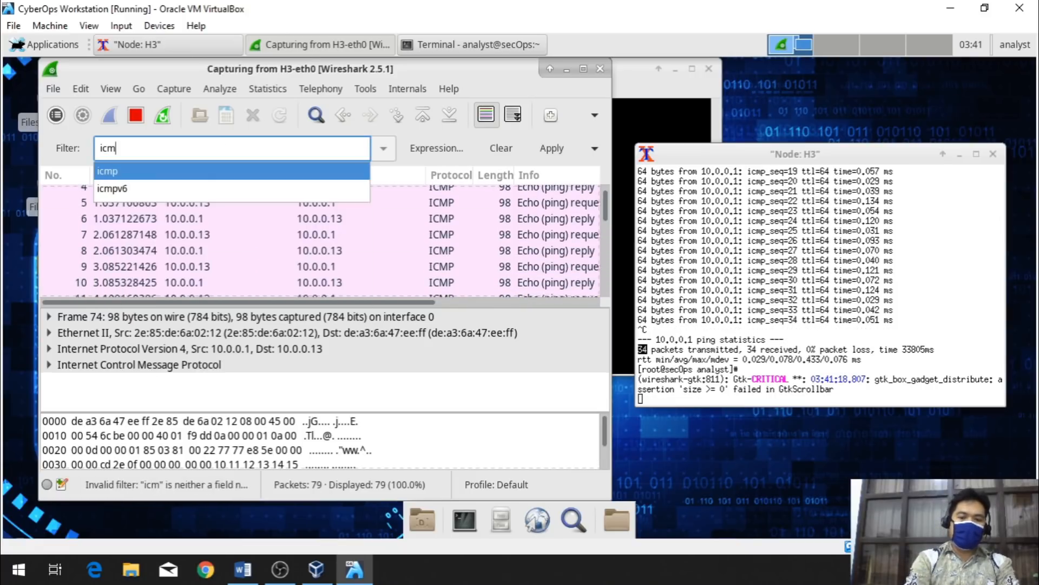
pyautogui.click(226, 172)
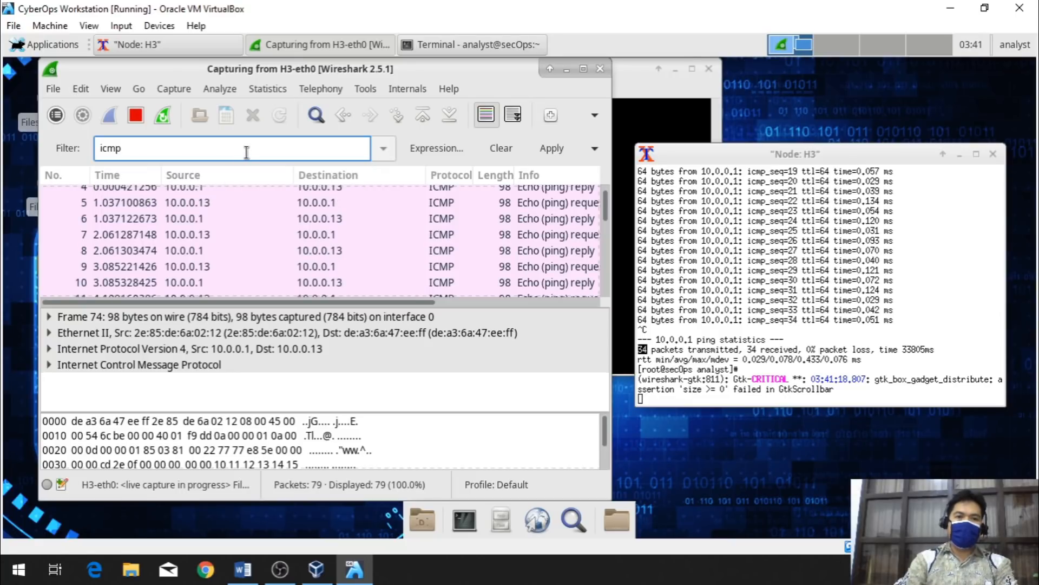
pyautogui.press('Return')
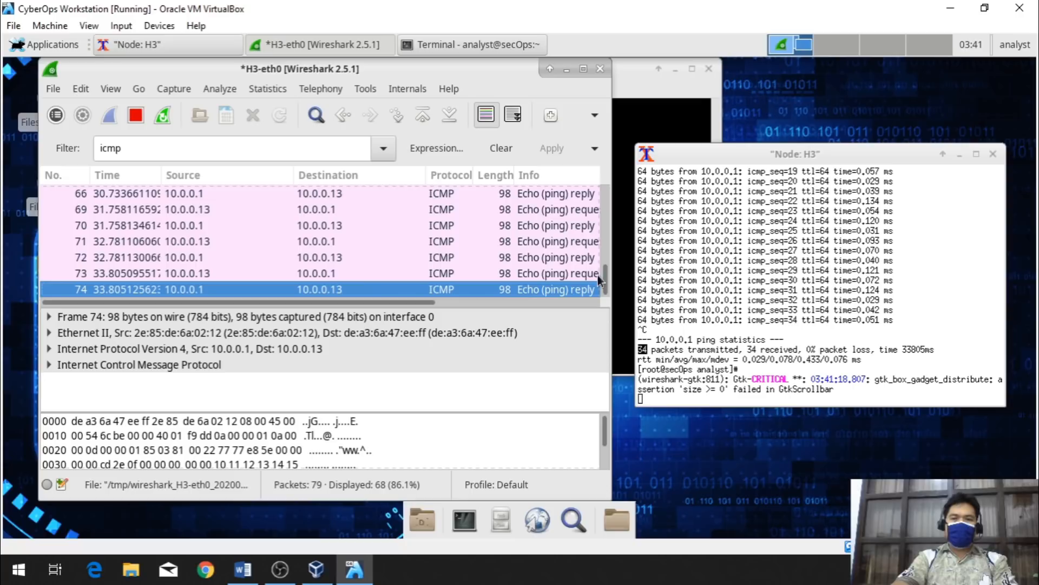
# - Select the first echo request, packet 3, and stop the live capture on H3-eth0
pyautogui.moveTo(608, 292); pyautogui.dragTo(603, 193)
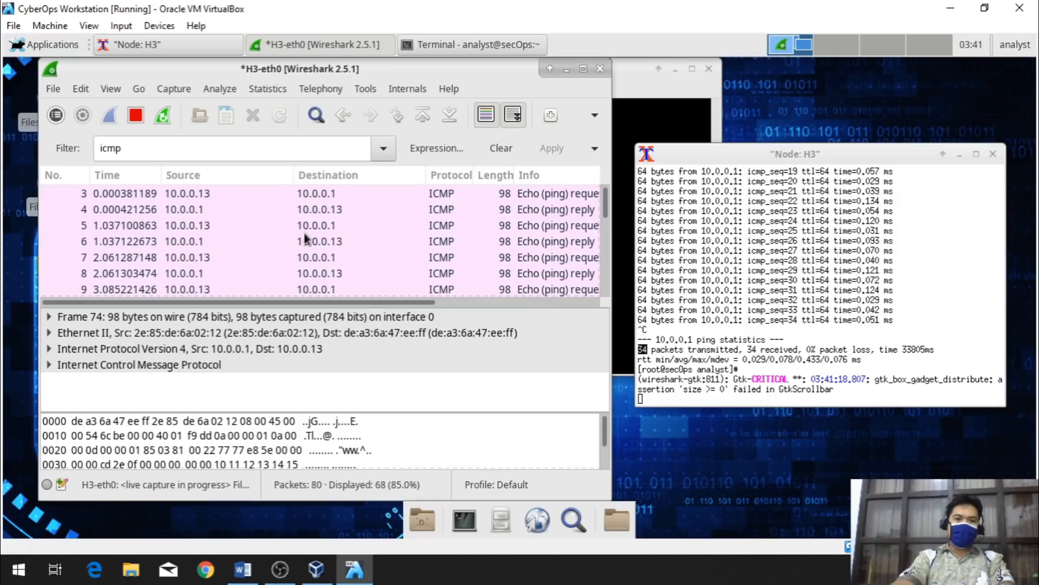
pyautogui.click(115, 193)
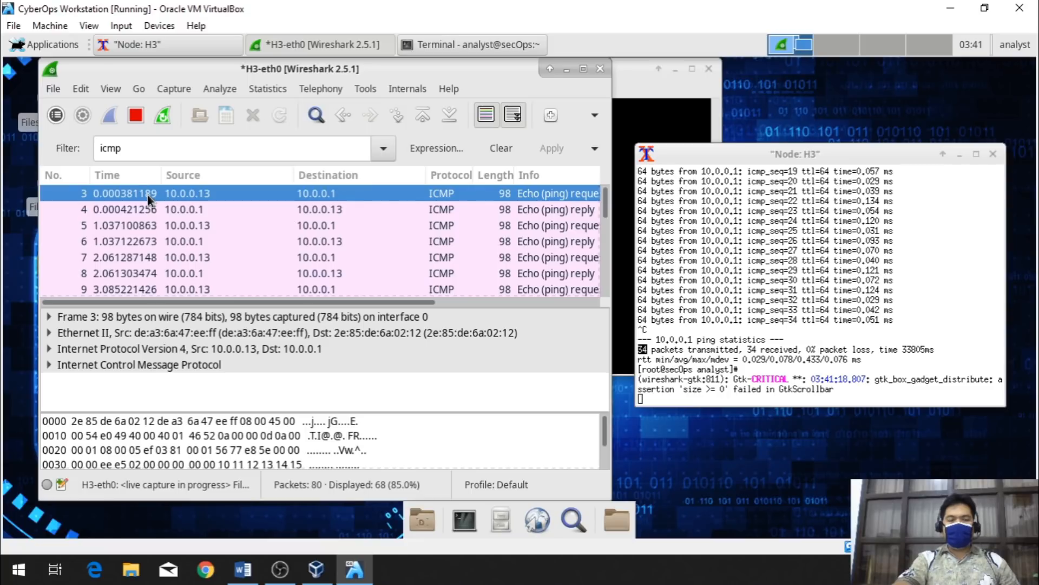
pyautogui.scroll(-20, 148, 195)
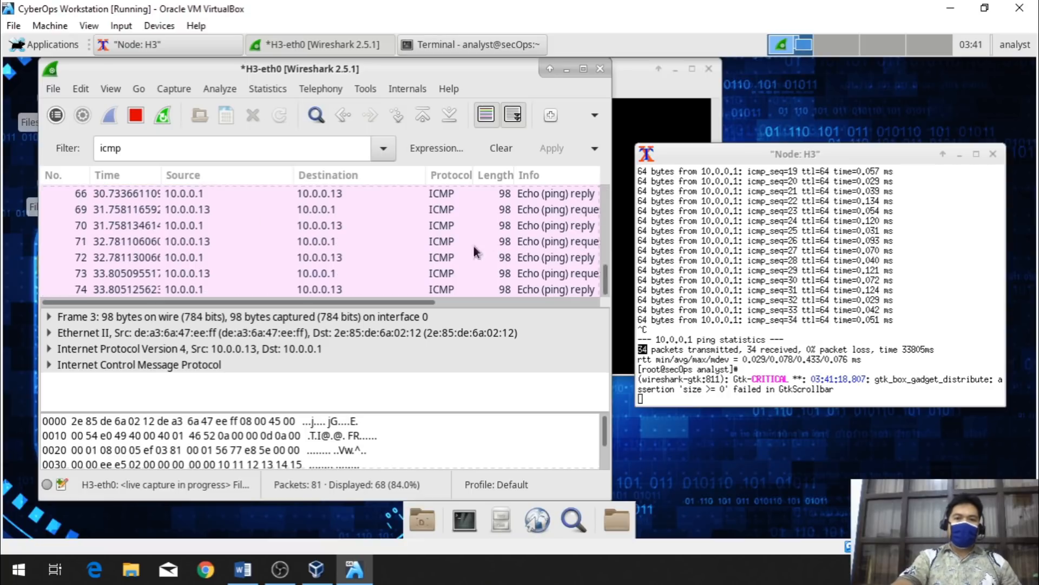
pyautogui.click(135, 116)
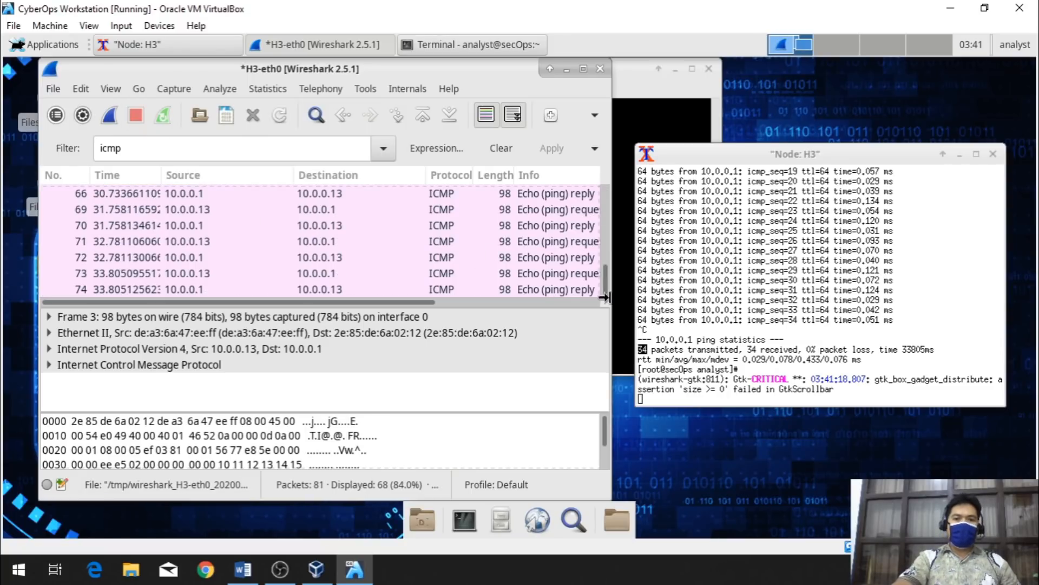
pyautogui.moveTo(604, 285); pyautogui.dragTo(604, 206)
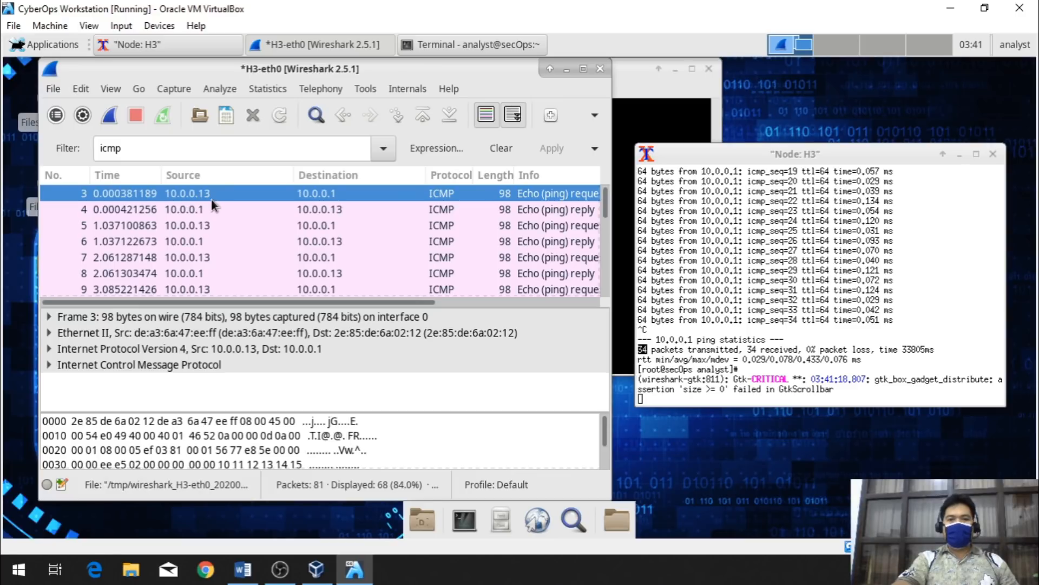
# - Run ifconfig on node H3 to list its interface addresses
pyautogui.click(821, 304)
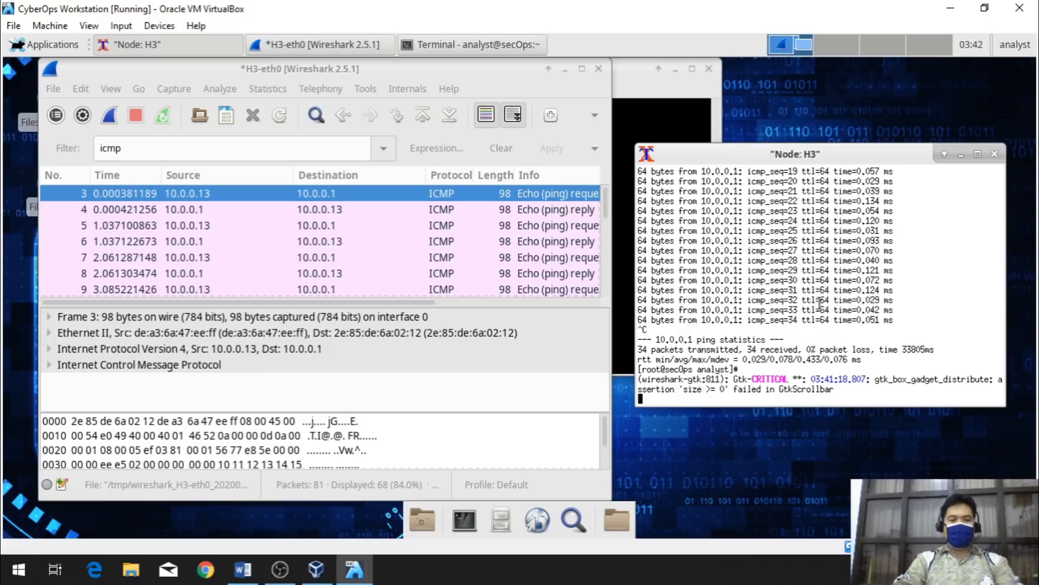
pyautogui.hotkey('ctrl', 'c')
pyautogui.write('ifconfig')
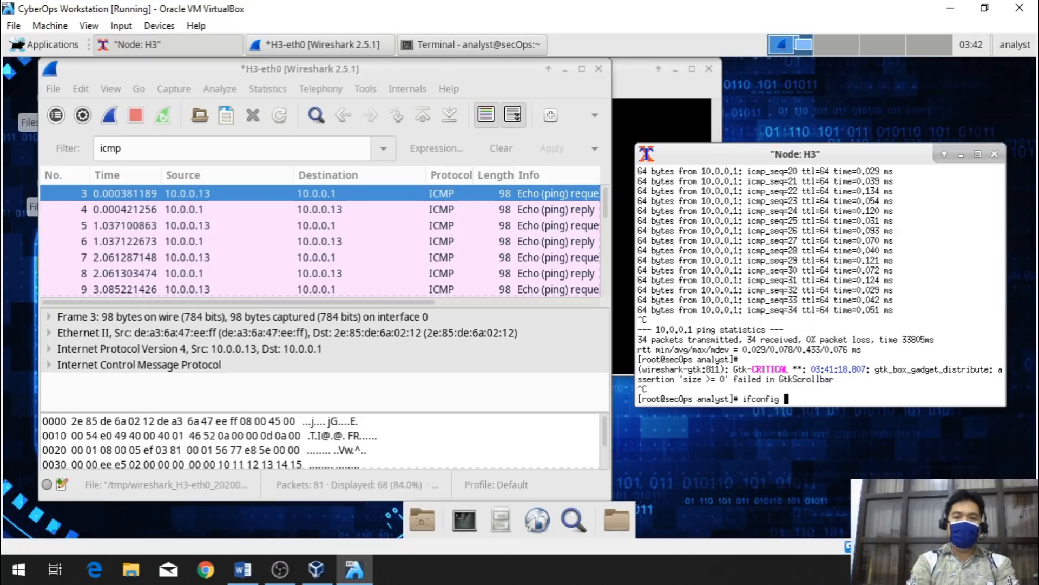
pyautogui.press('Return')
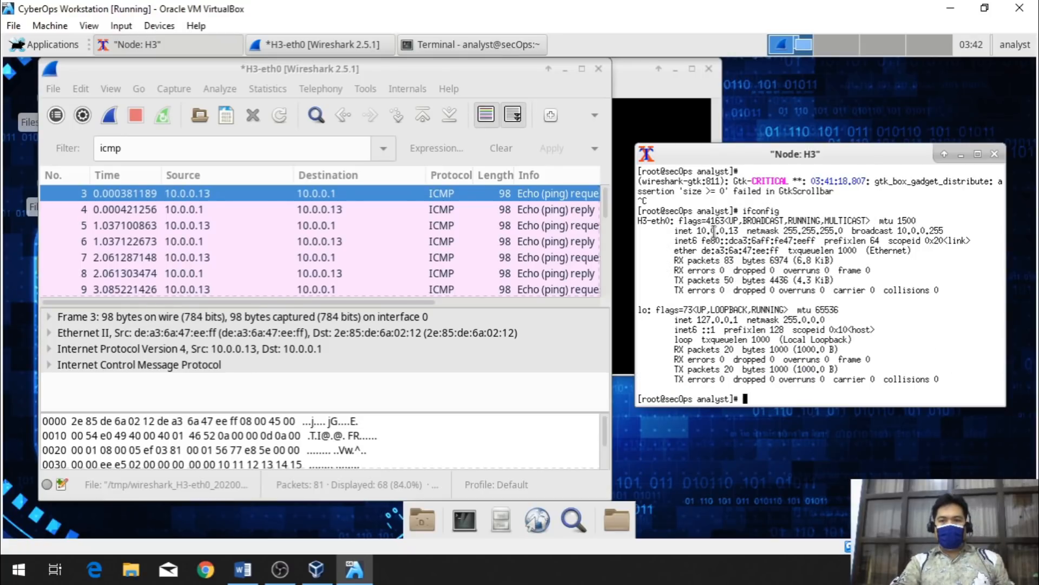
# - Expand the Frame 3 section of the first echo request and read through its fields
pyautogui.click(332, 196)
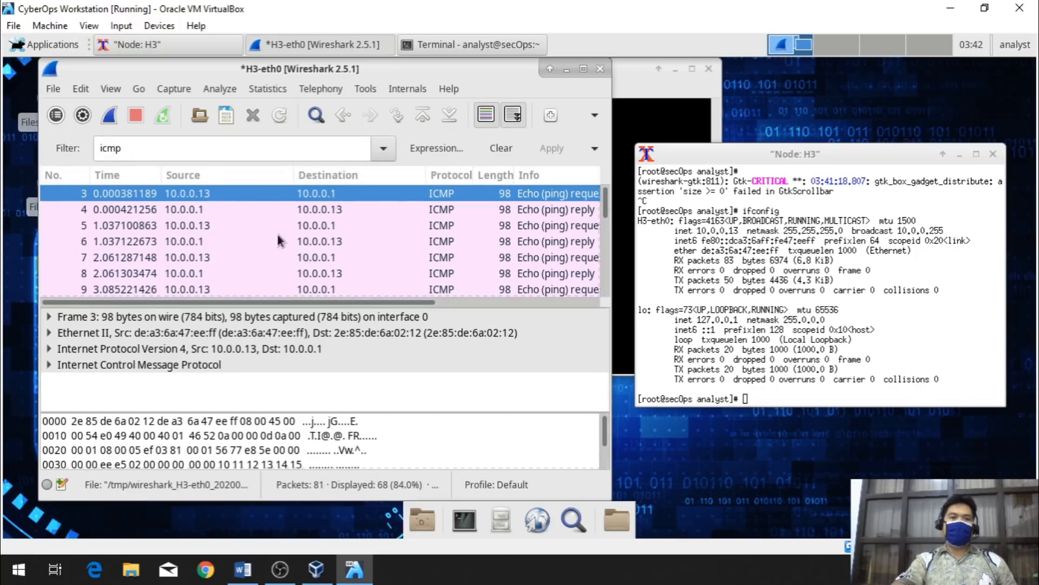
pyautogui.click(93, 317)
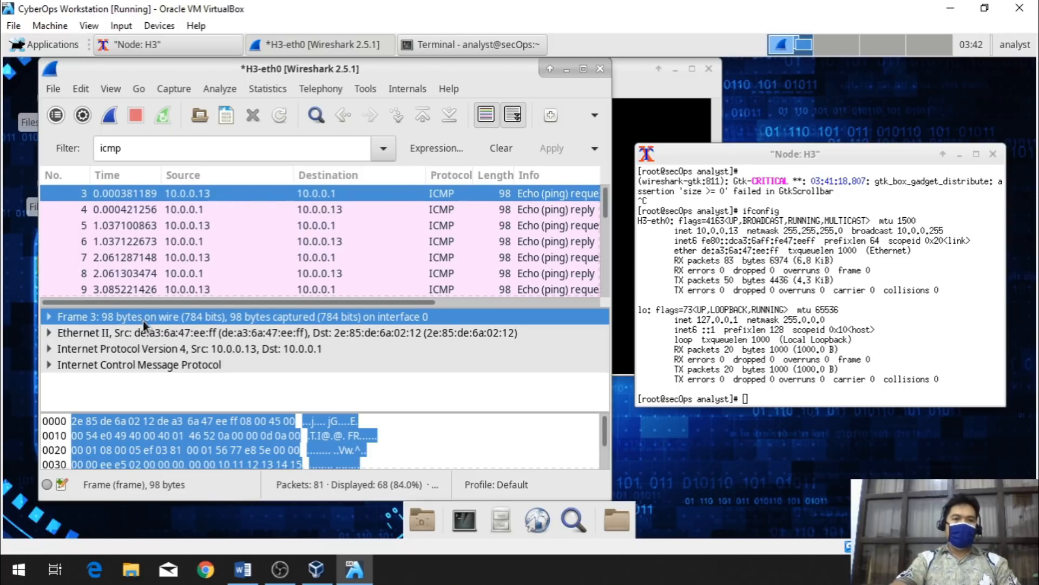
pyautogui.click(48, 316)
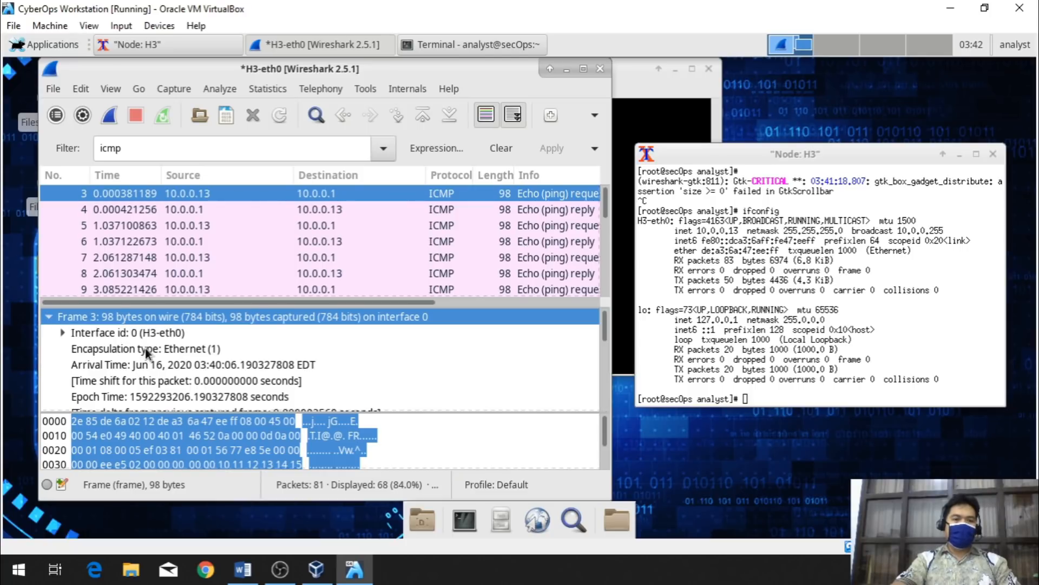
pyautogui.moveTo(606, 332); pyautogui.dragTo(606, 340)
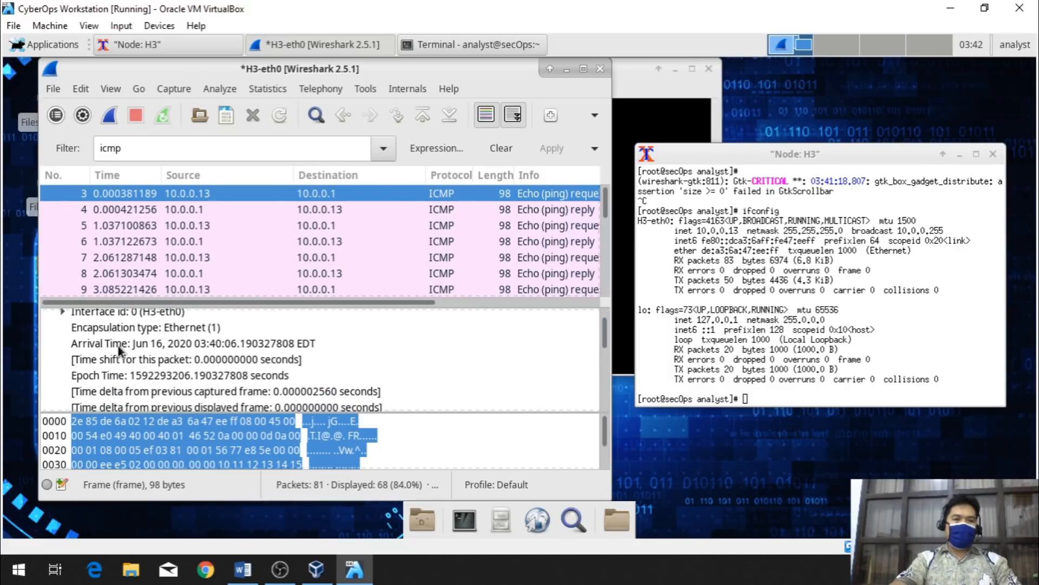
pyautogui.moveTo(605, 344); pyautogui.dragTo(604, 398)
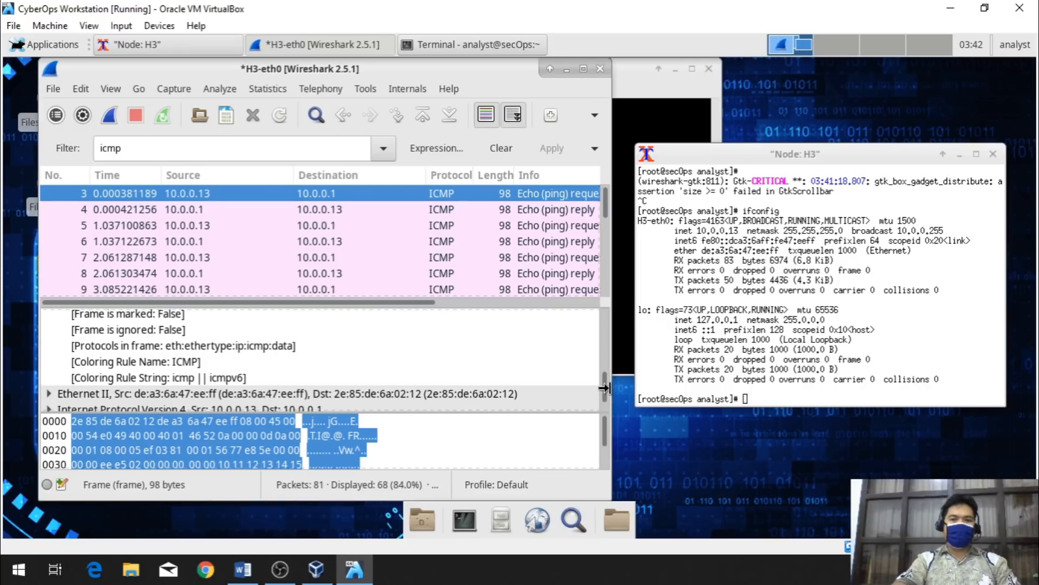
pyautogui.moveTo(605, 388); pyautogui.dragTo(609, 296)
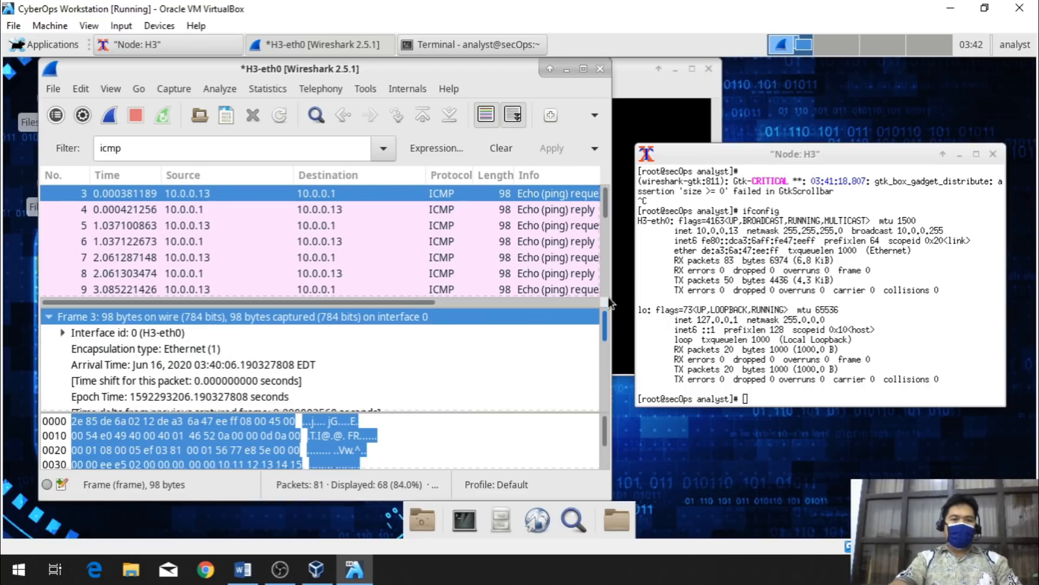
# - Expand the Interface id entry to check the interface name, and collapse the Frame 3 section
pyautogui.click(62, 333)
pyautogui.click(62, 333)
pyautogui.click(62, 333)
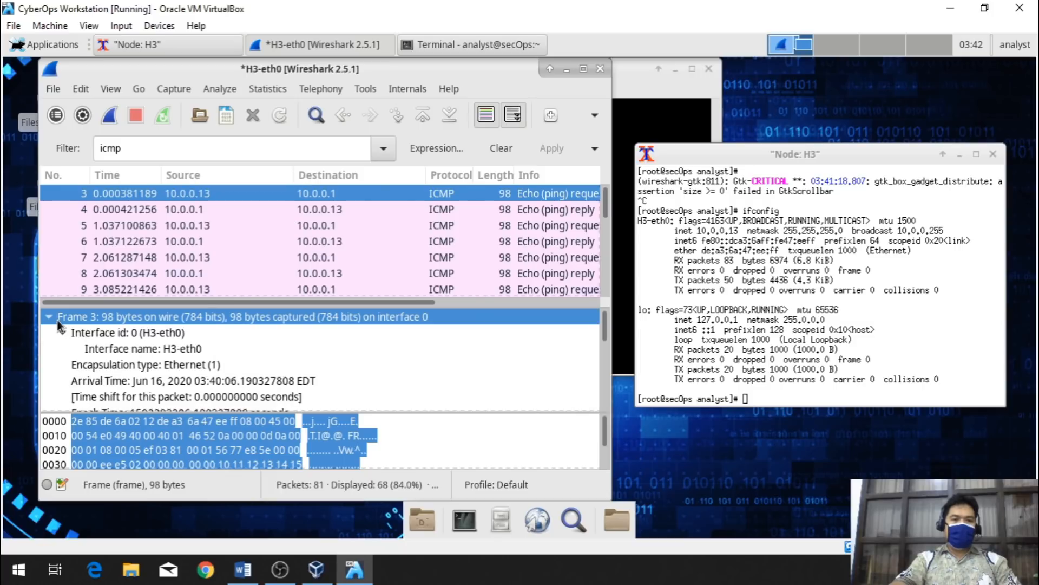
pyautogui.click(49, 317)
# - Select the Ethernet II header of packet 3 and highlight H3's MAC address in the ifconfig output for comparison
pyautogui.click(82, 333)
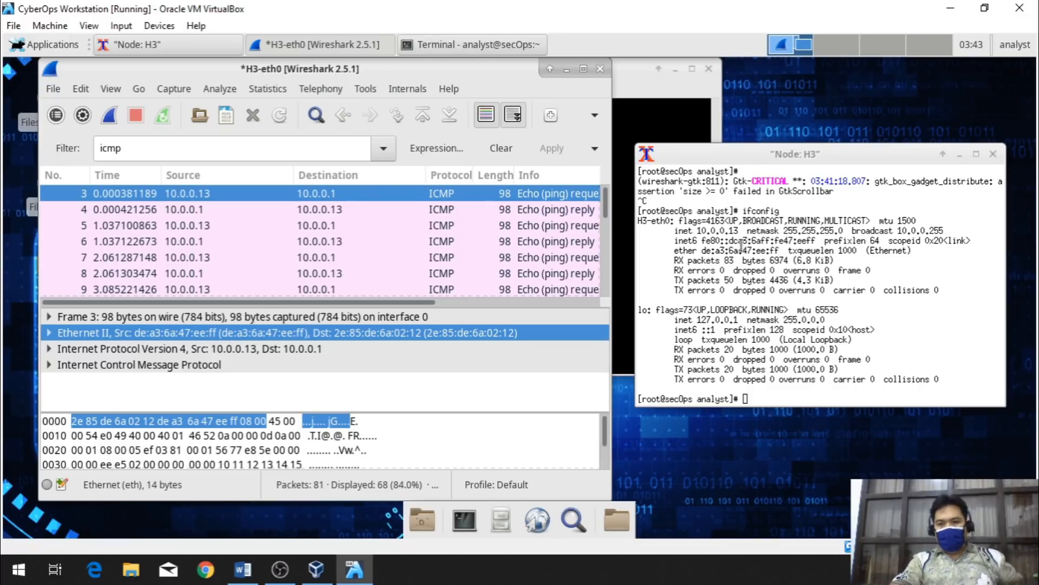
pyautogui.click(781, 252)
pyautogui.moveTo(782, 252); pyautogui.dragTo(703, 251)
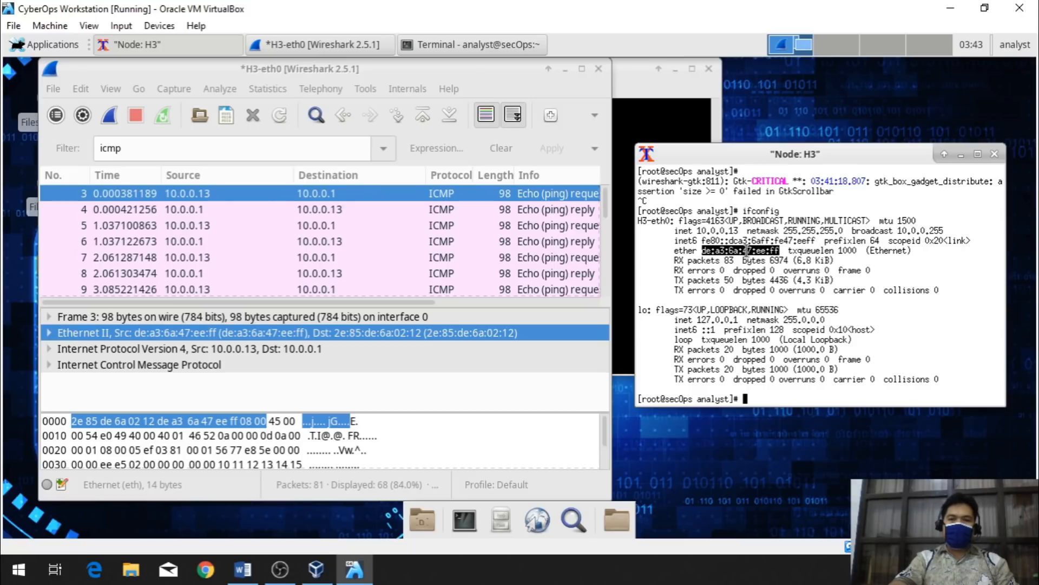
# - Check the Ethernet II line of packet 3 and expand its Internet Control Message Protocol section
pyautogui.click(362, 335)
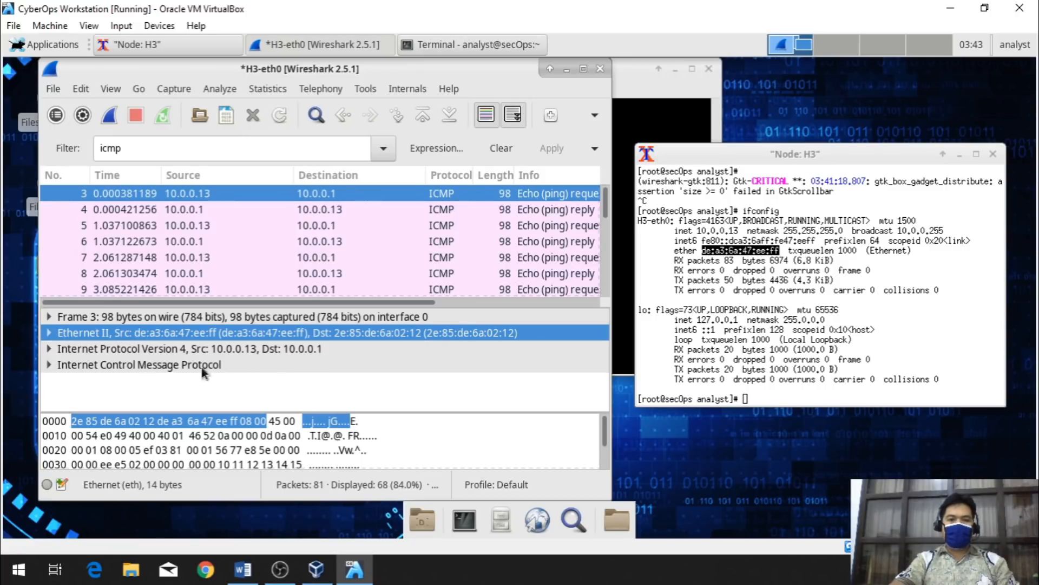
pyautogui.click(49, 366)
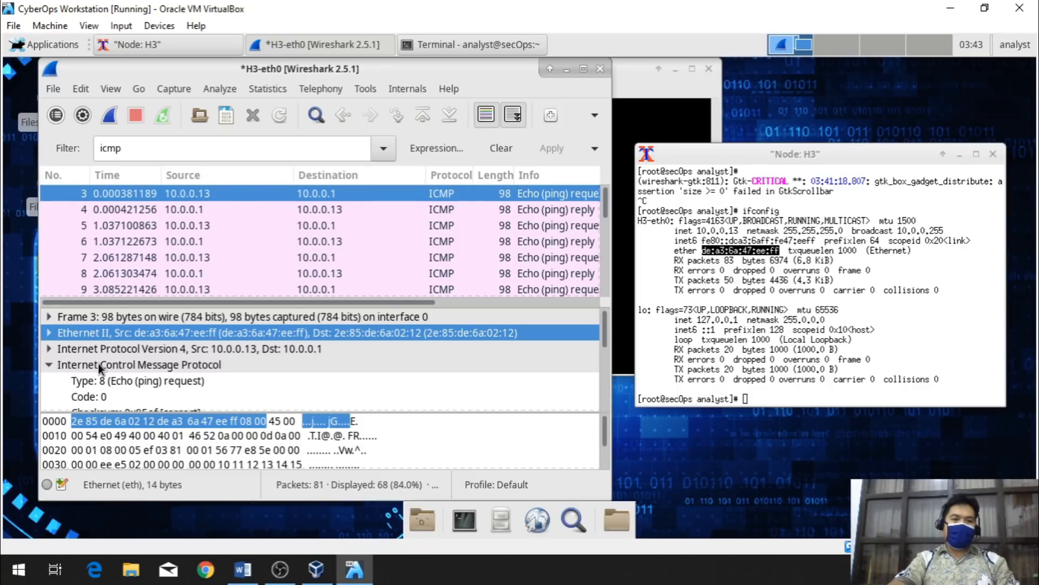
pyautogui.moveTo(603, 332)
pyautogui.mouseDown()
pyautogui.moveTo(613, 393)
pyautogui.moveTo(606, 319)
pyautogui.mouseUp()
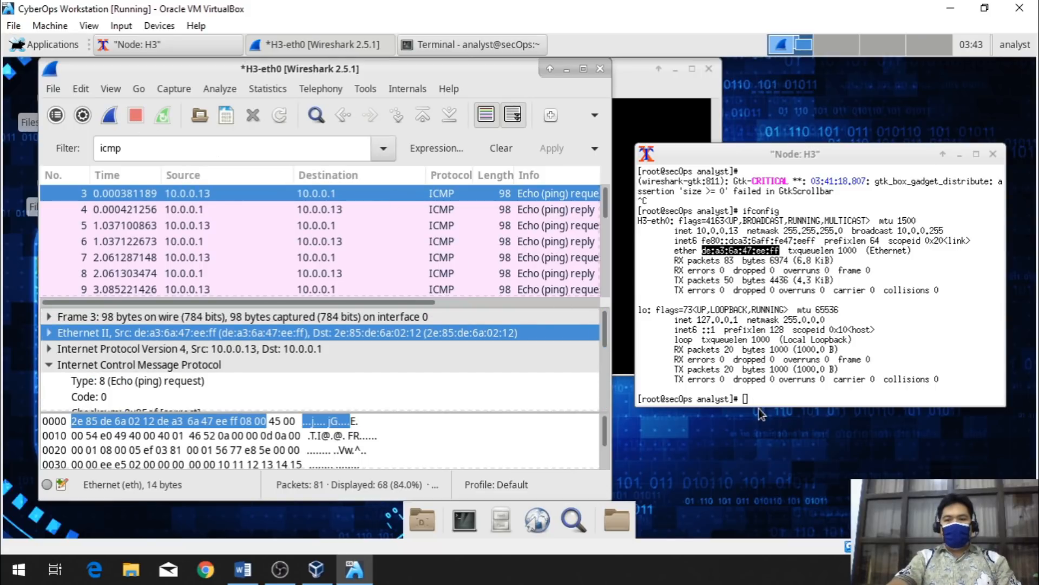
# - Switch to the Word lab document, review Step 6 and its ping target 172.16.0.40, and return to the virtual machine
pyautogui.click(245, 572)
pyautogui.scroll(-6, 699, 319)
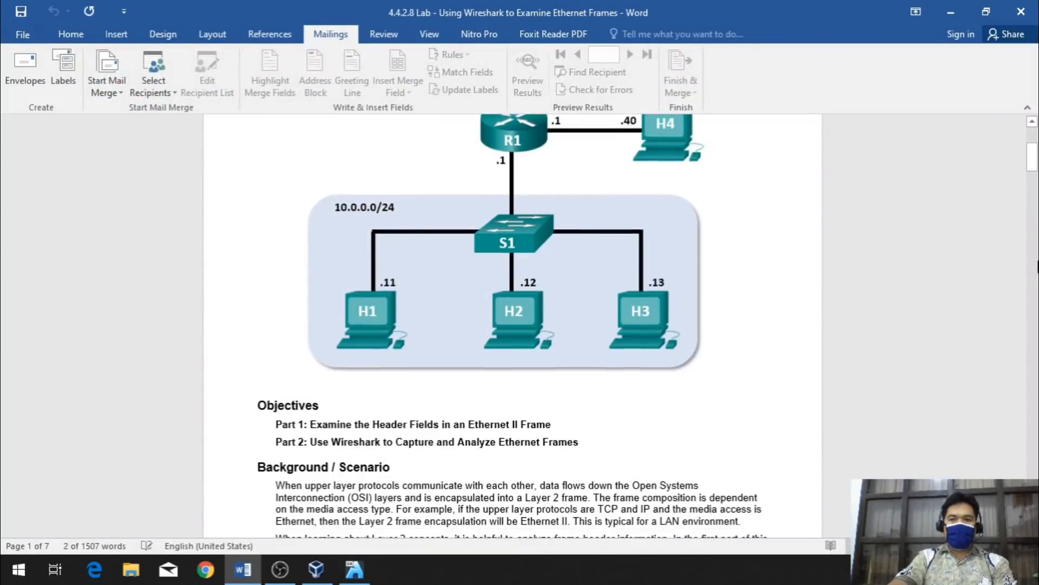
pyautogui.moveTo(1034, 177); pyautogui.dragTo(1038, 455)
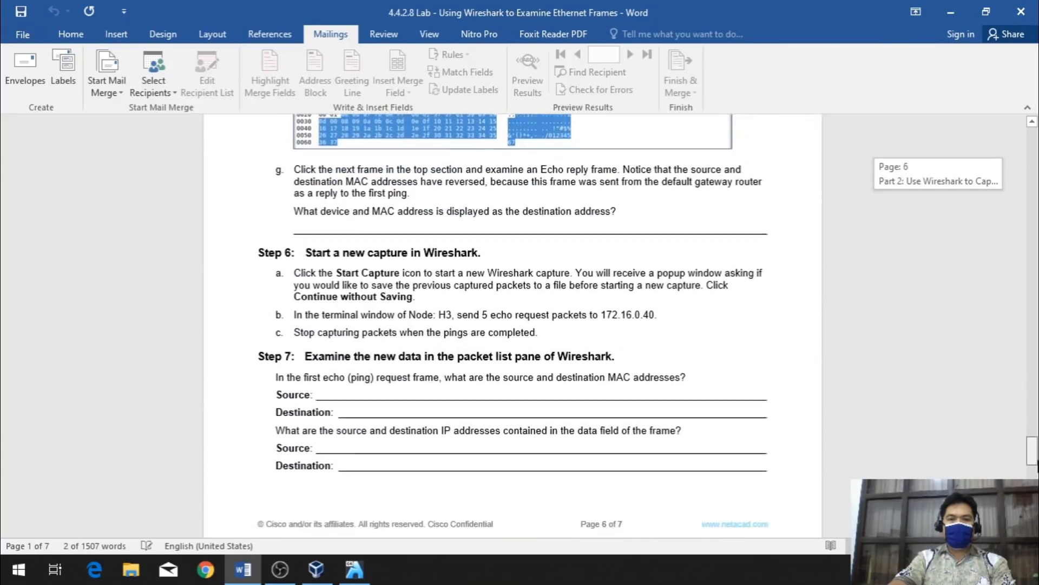
pyautogui.moveTo(657, 315); pyautogui.dragTo(605, 317)
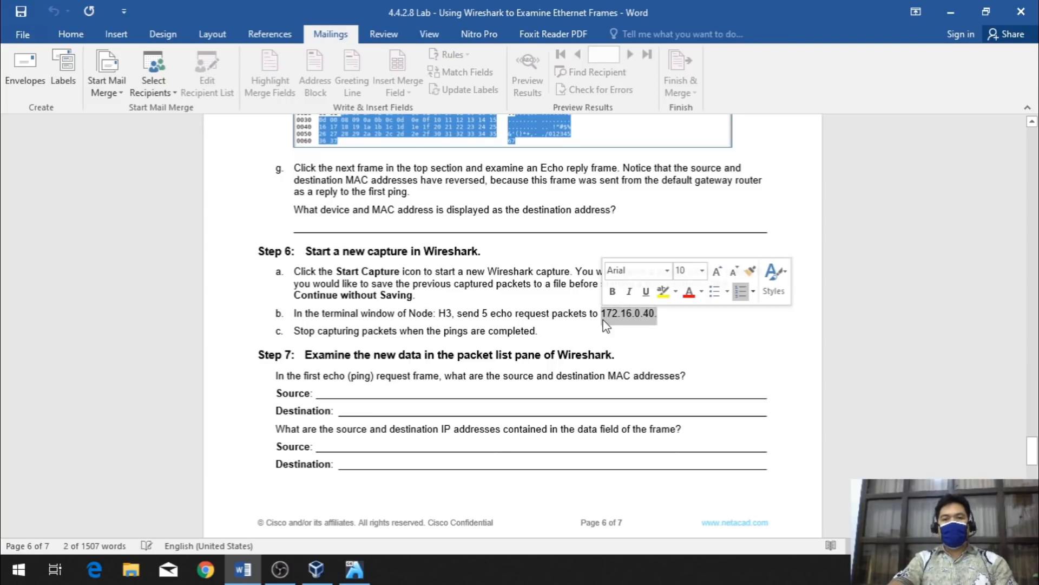
pyautogui.click(627, 323)
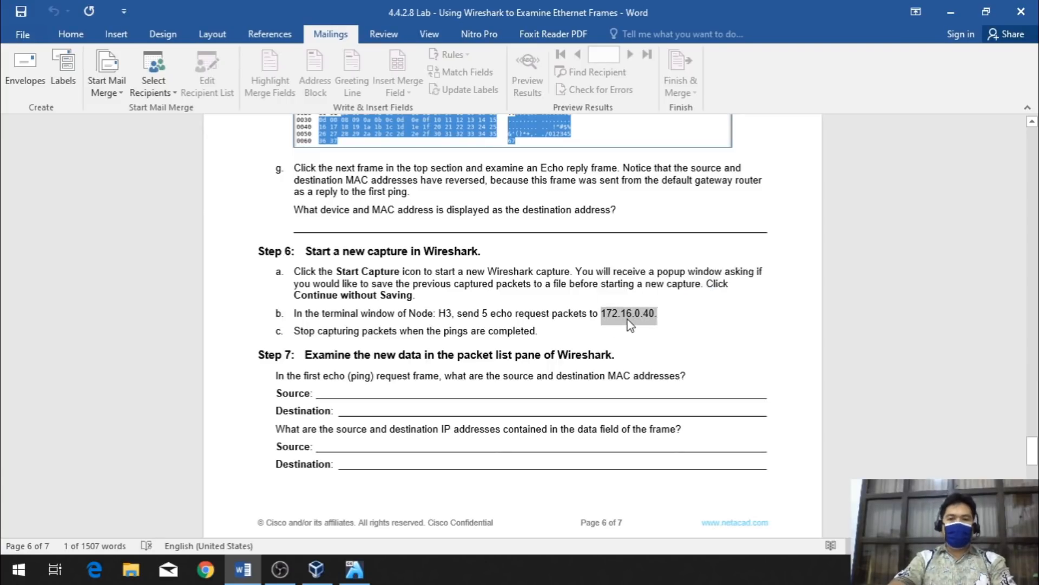
pyautogui.moveTo(658, 314); pyautogui.dragTo(604, 315)
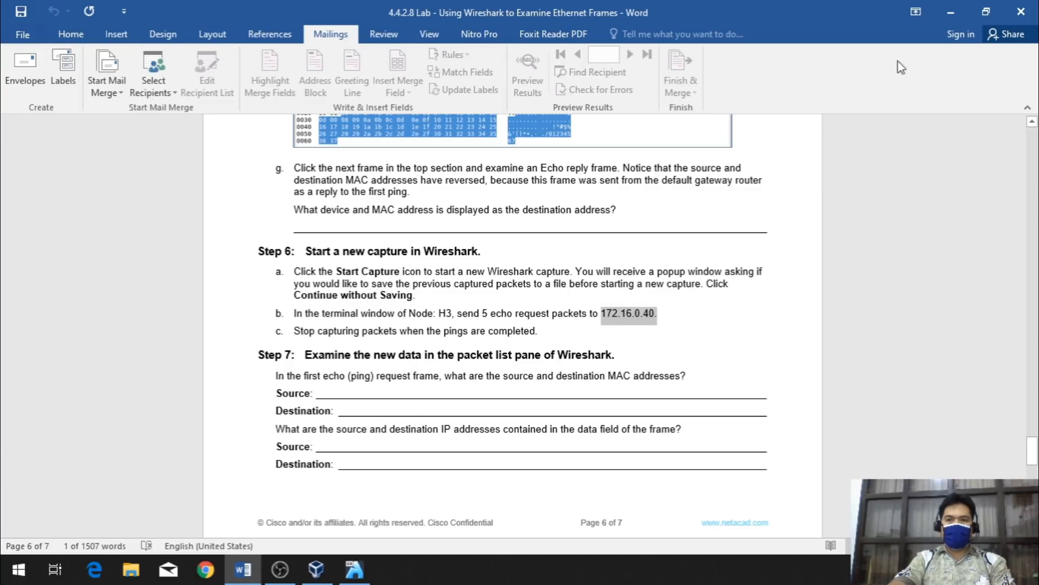
pyautogui.click(950, 13)
# - Start a new Wireshark capture on H3-eth0, continuing without saving the previously captured packets
pyautogui.click(807, 327)
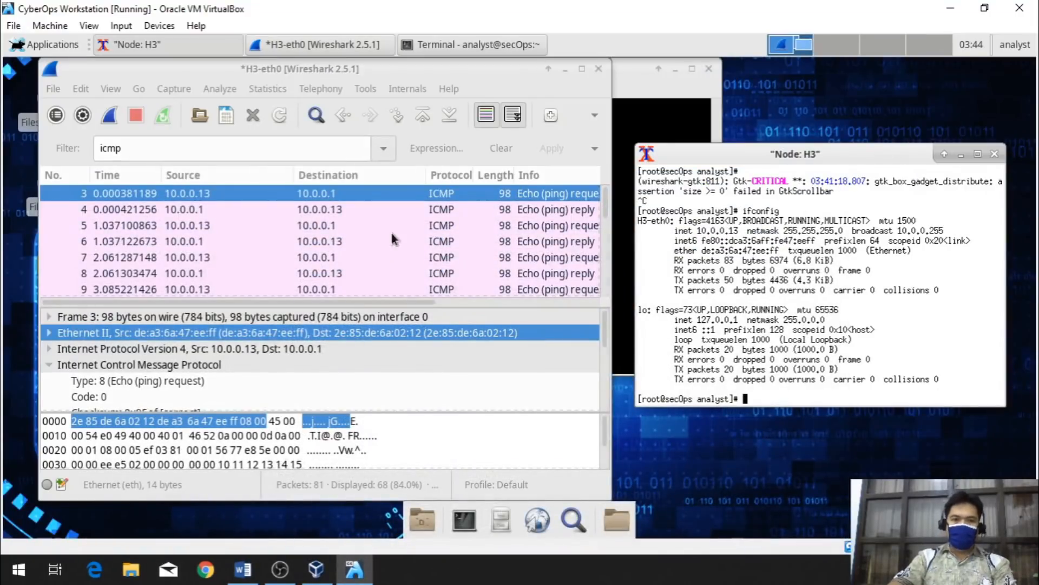
pyautogui.click(112, 117)
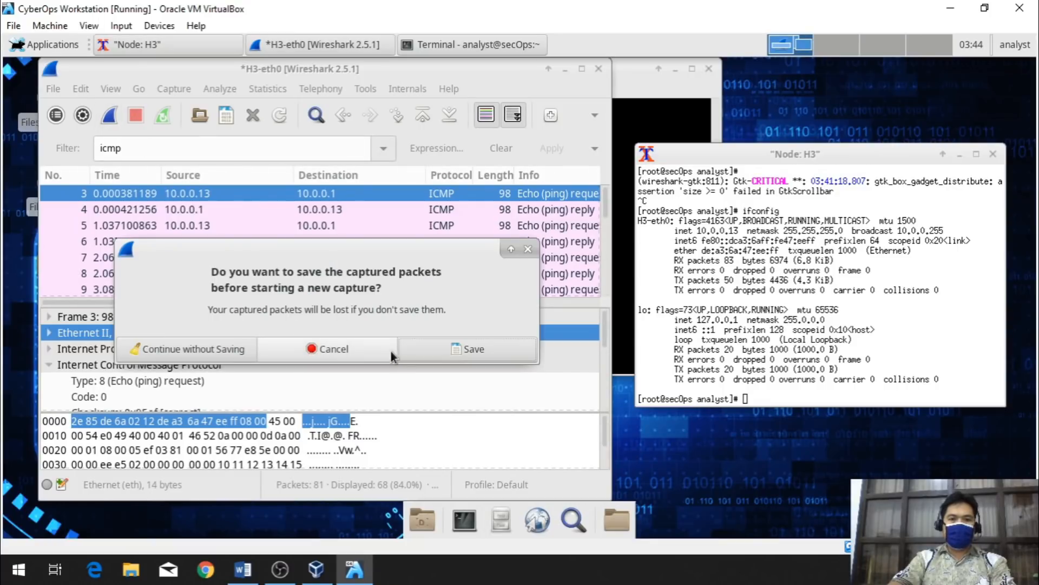
pyautogui.click(226, 351)
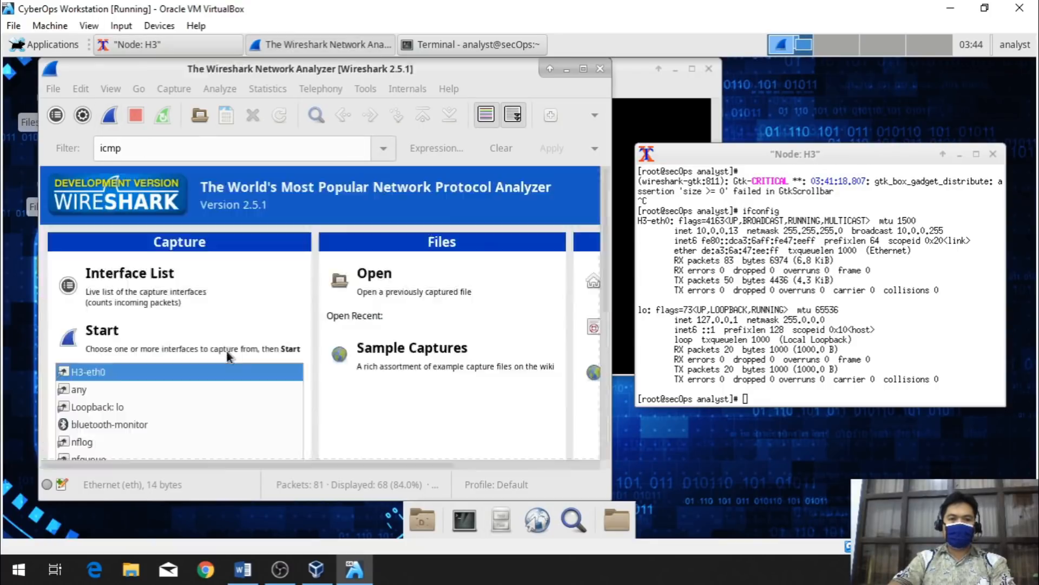
# - Ping 172.16.0.40 from node H3 and stop the ping once at least five replies have arrived
pyautogui.click(789, 389)
pyautogui.write('ping 172')
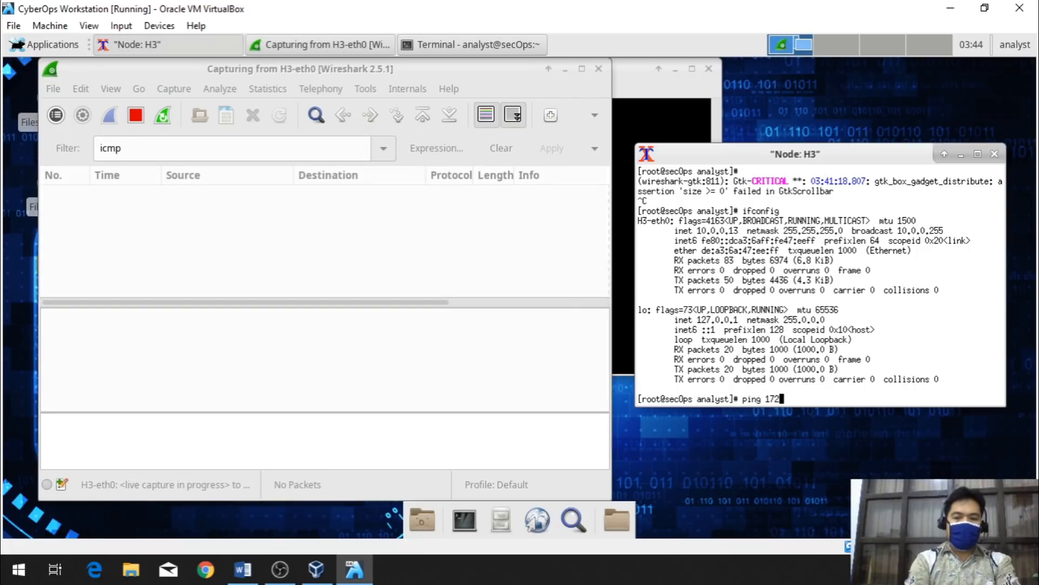
pyautogui.write('.16.0.40')
pyautogui.press('Return')
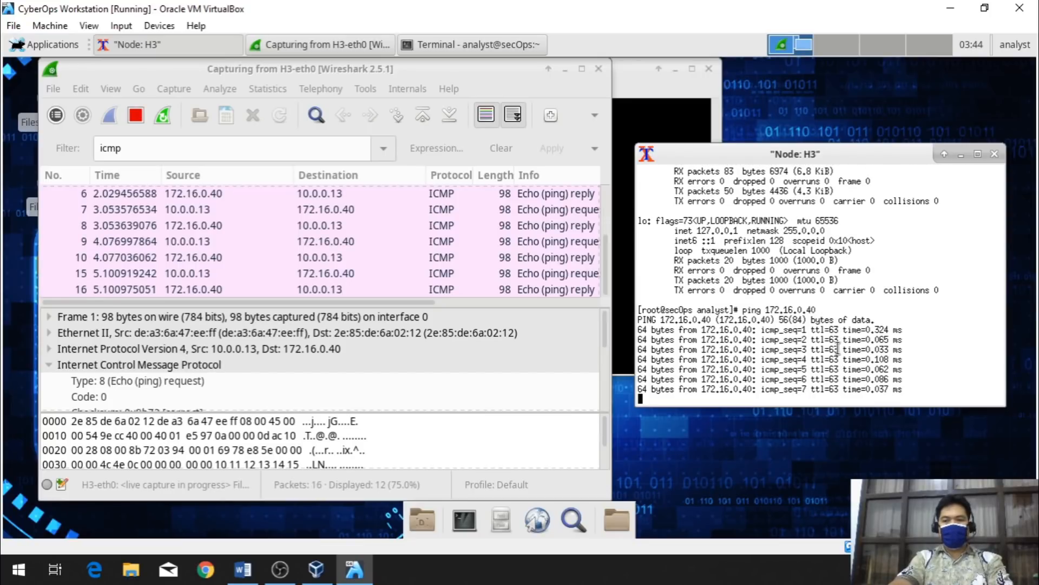
pyautogui.hotkey('ctrl', 'c')
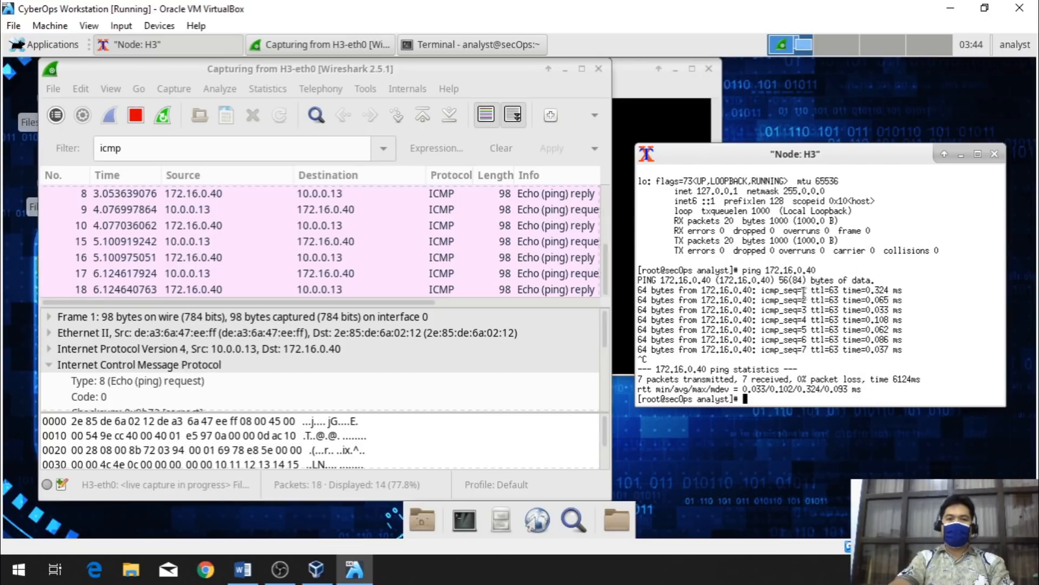
# - Inspect the Frame and Ethernet II lines of packet 1, the first echo request to 172.16.0.40, and stop the live capture on H3-eth0
pyautogui.click(231, 223)
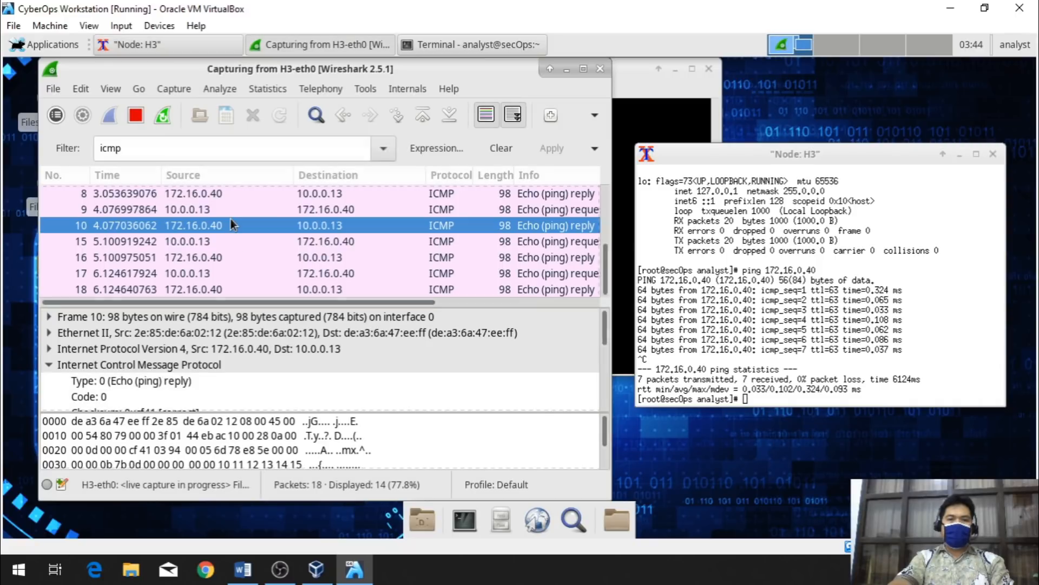
pyautogui.scroll(3, 229, 216)
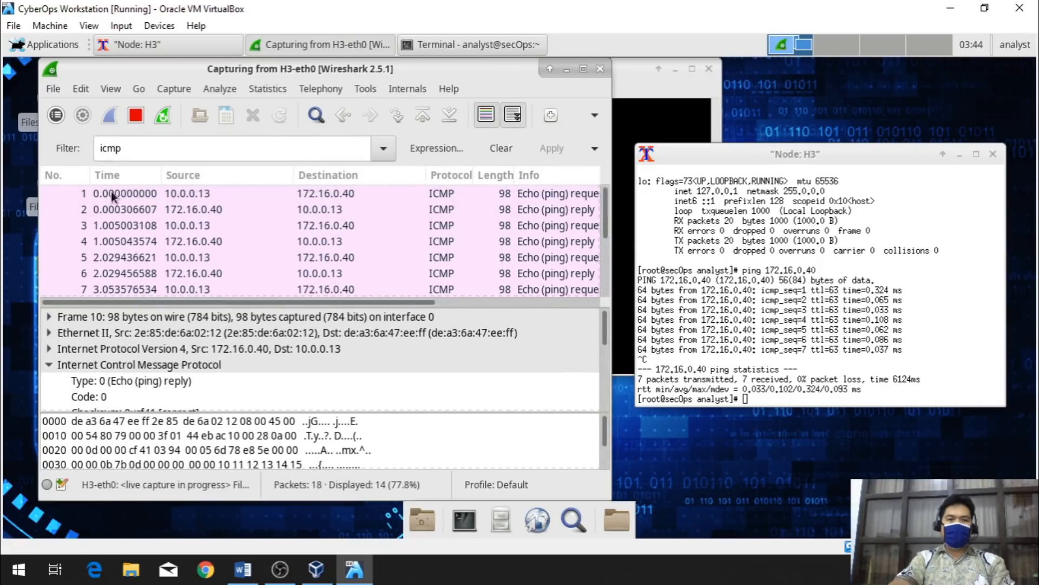
pyautogui.click(110, 197)
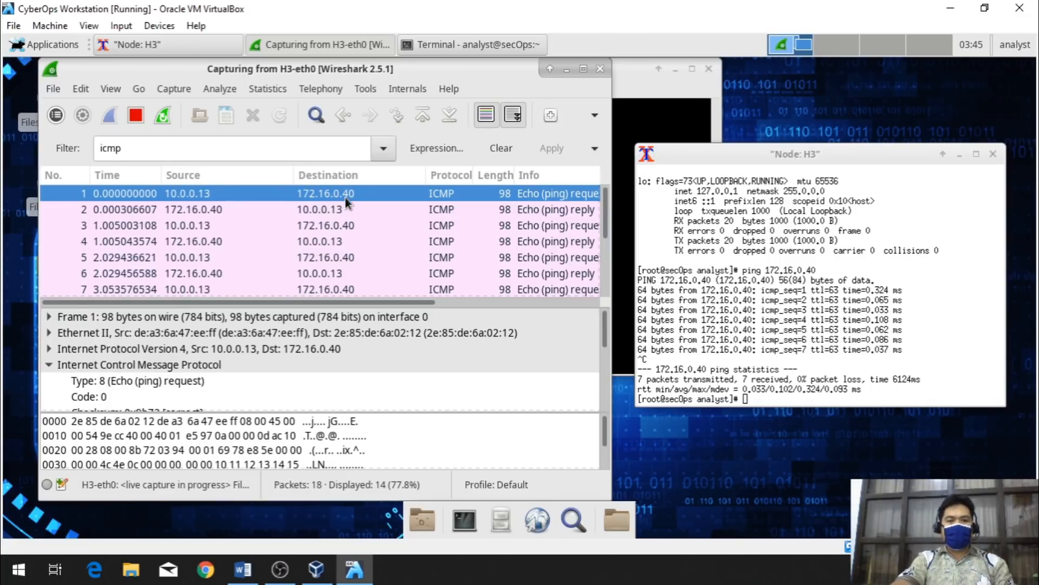
pyautogui.click(89, 320)
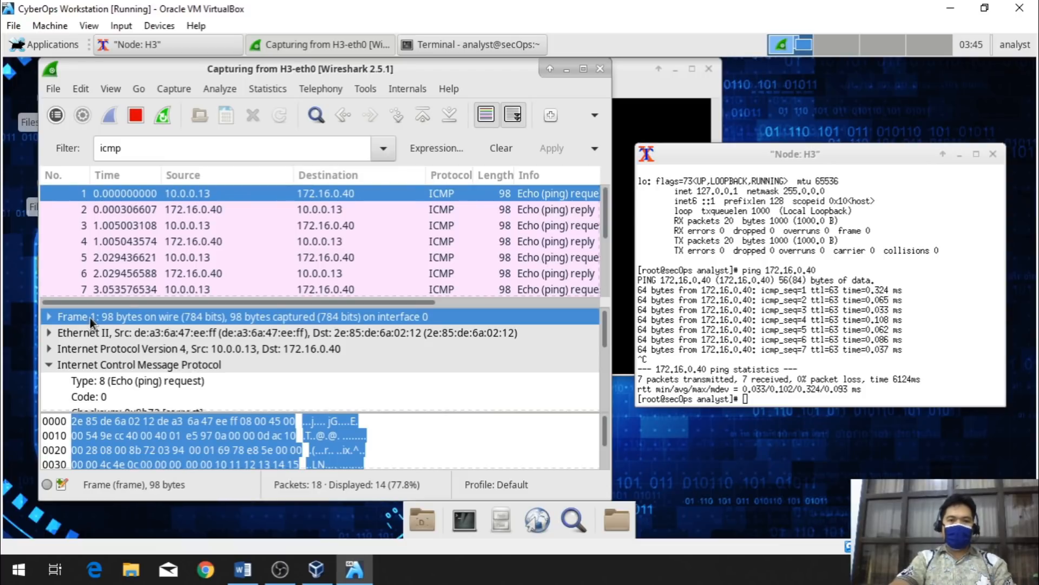
pyautogui.click(135, 116)
pyautogui.click(118, 333)
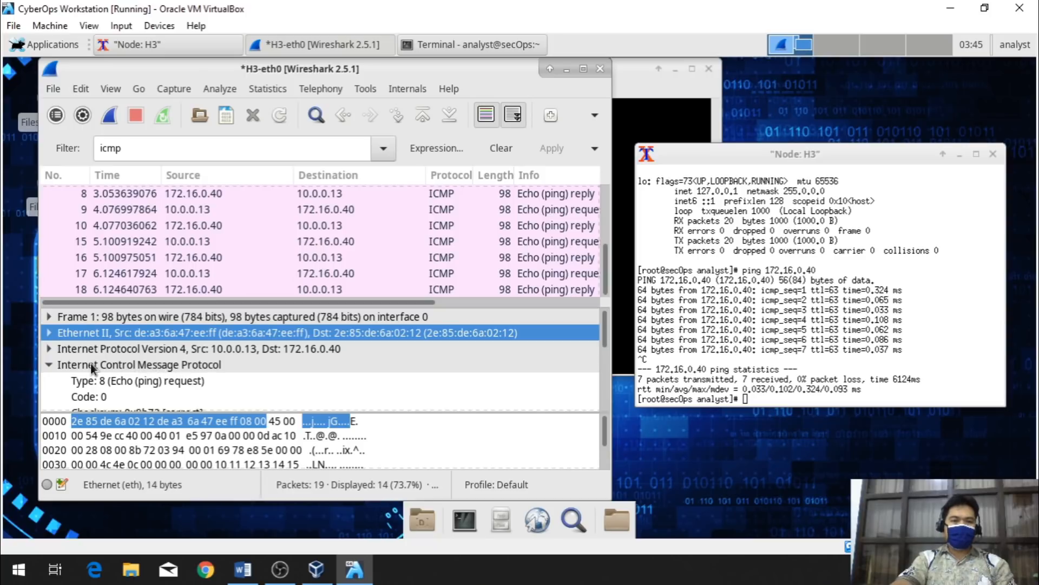
# - Review the Internet Control Message Protocol section of packet 1 and leave it collapsed
pyautogui.click(49, 366)
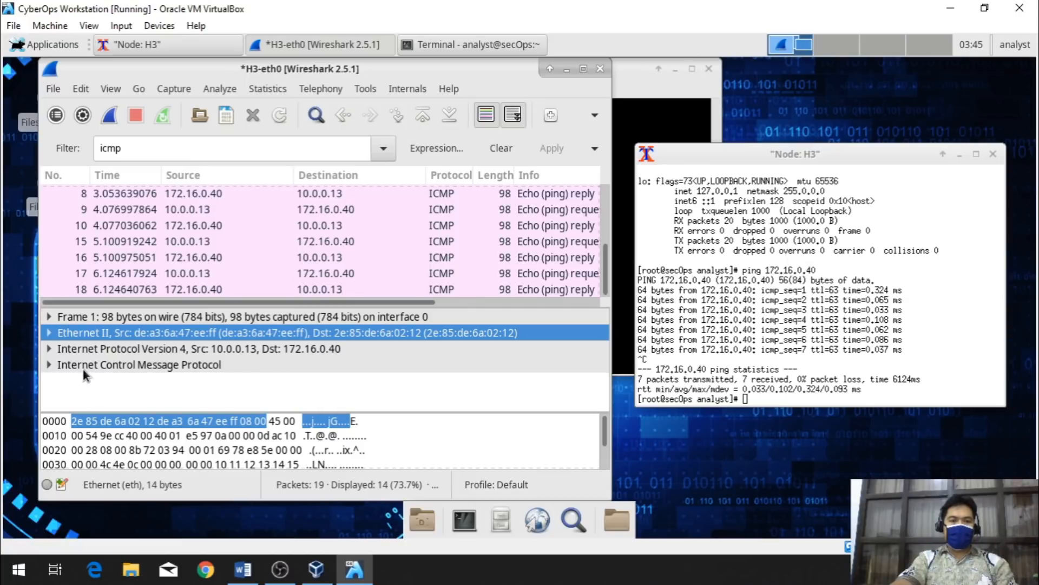
pyautogui.click(49, 365)
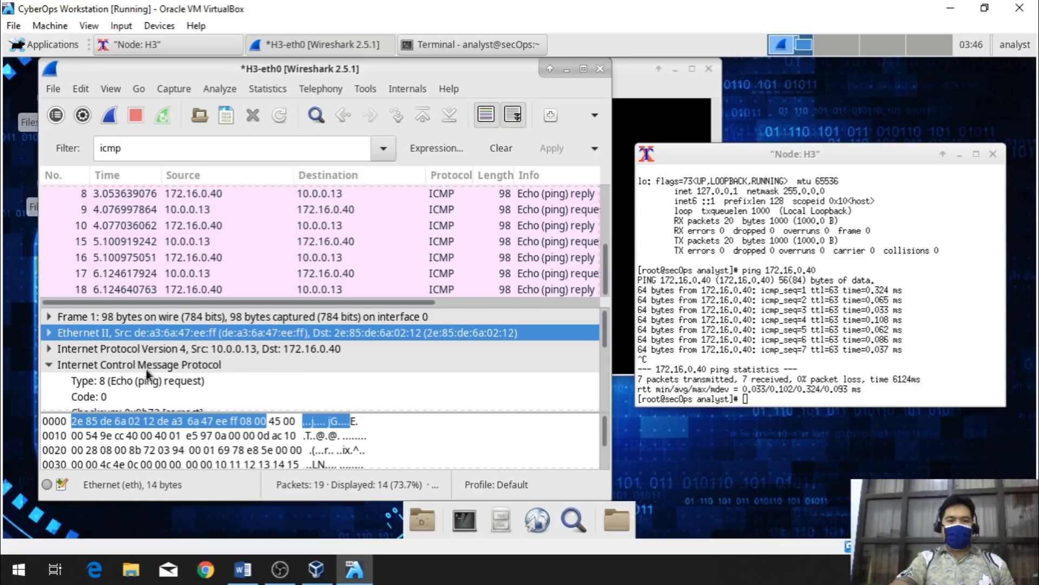
pyautogui.click(49, 365)
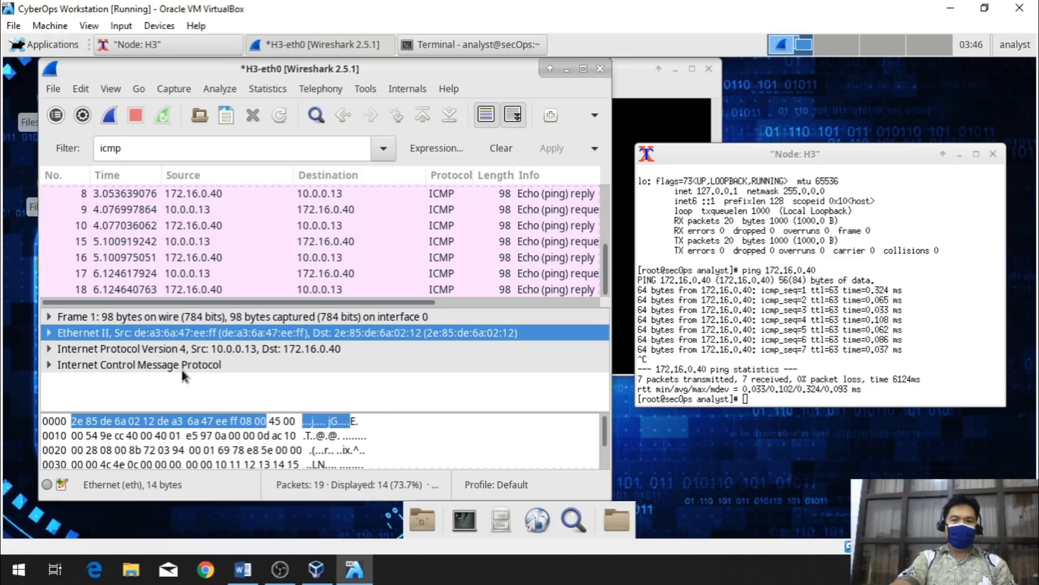
# - Quit Wireshark without saving the captured packets and move the Node: H3 terminal window slightly upward
pyautogui.click(600, 70)
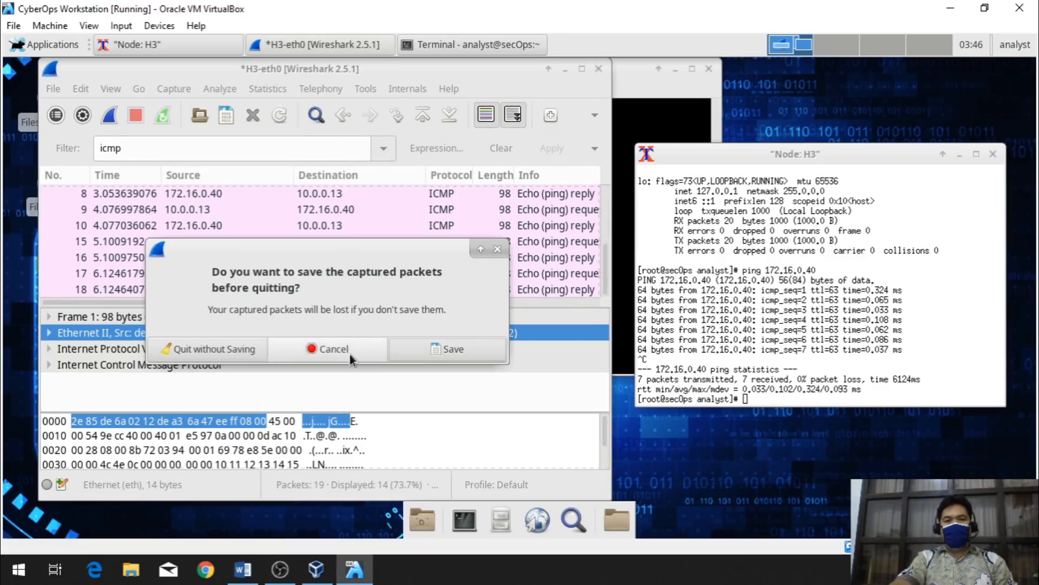
pyautogui.click(210, 347)
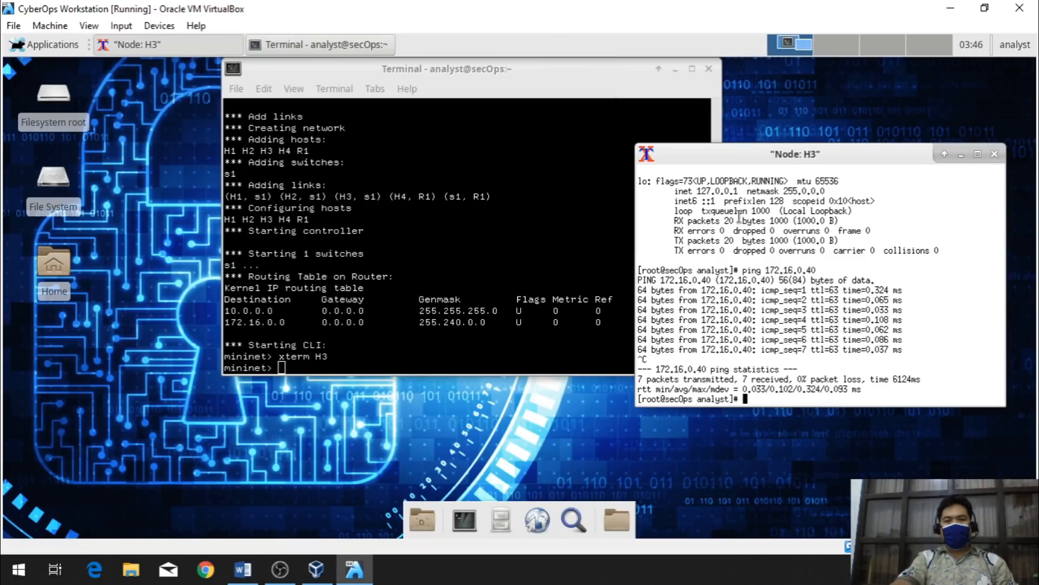
pyautogui.moveTo(754, 161); pyautogui.dragTo(759, 123)
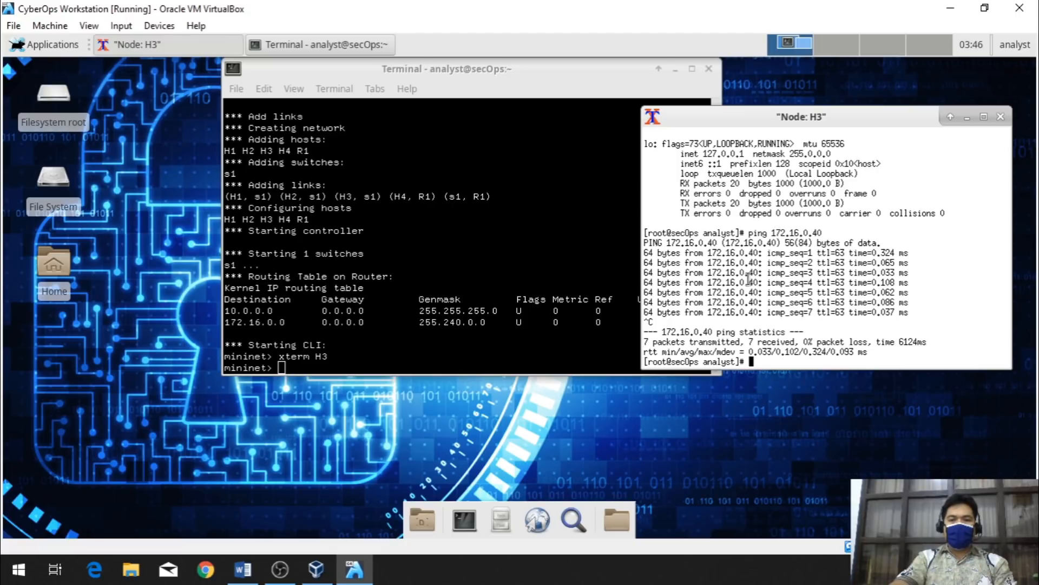
pyautogui.click(287, 578)
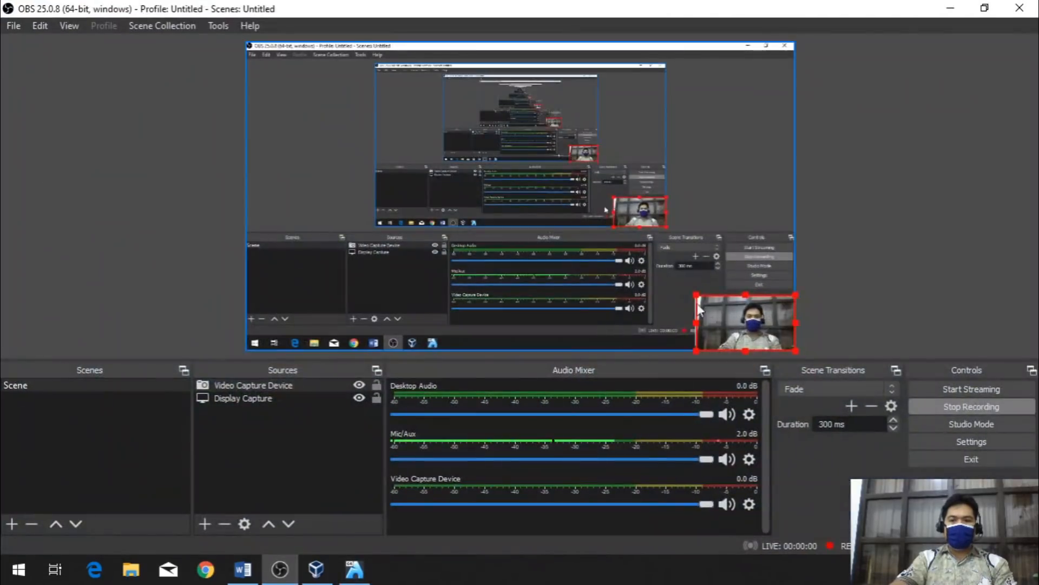
pyautogui.click(986, 411)
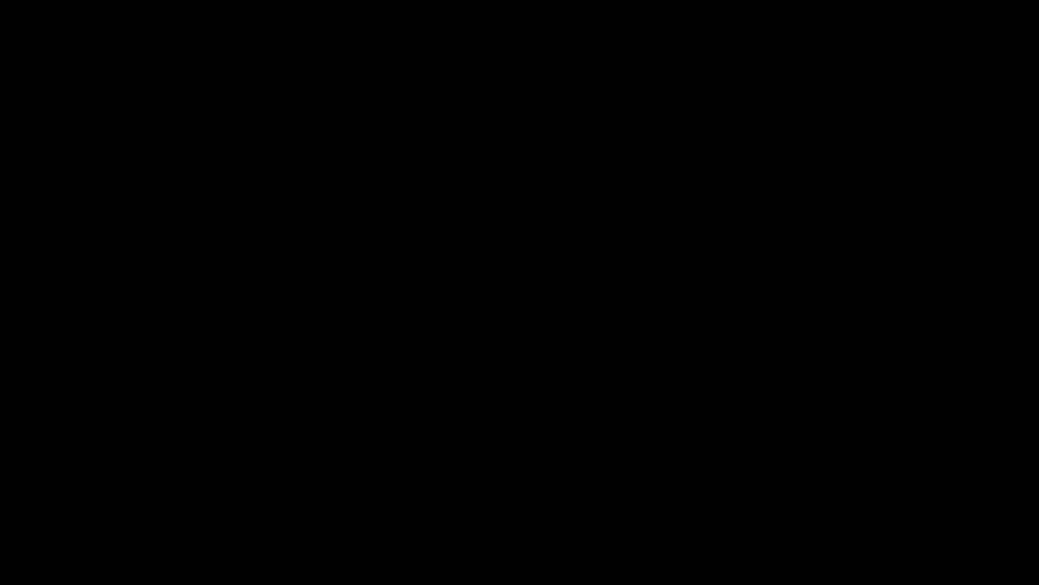